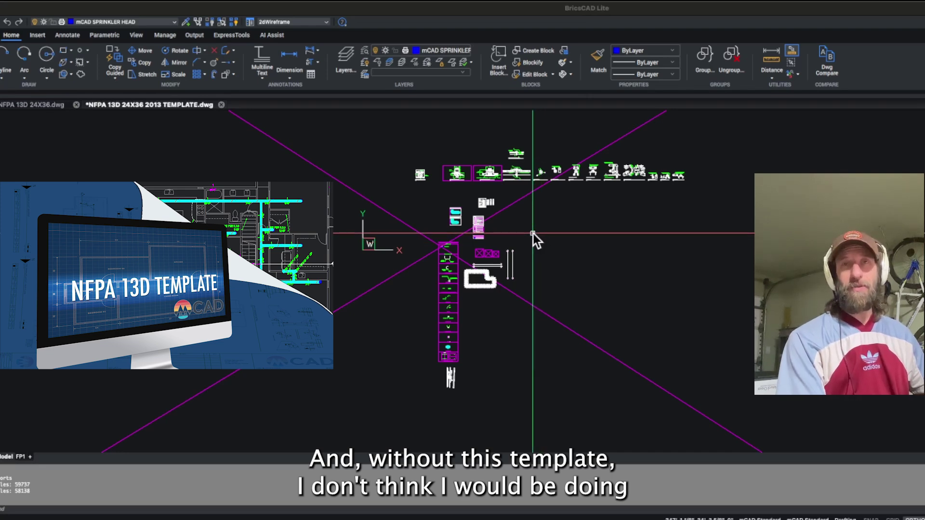
Examine the overall layout of the template's model space and the construction lines that radiate across it.
{"action": "scroll", "coordinate": [506, 227], "scroll_direction": "up", "scroll_amount": 3}
{"action": "scroll", "coordinate": [507, 227], "scroll_direction": "down", "scroll_amount": 2}
{"action": "middle_click_drag", "start_coordinate": [507, 228], "coordinate": [595, 297]}
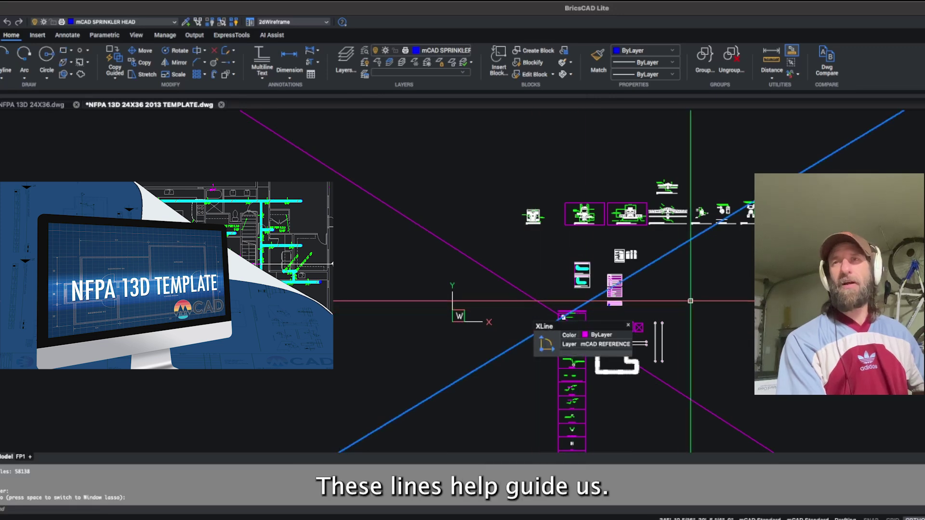
{"action": "scroll", "coordinate": [702, 319], "scroll_direction": "down", "scroll_amount": 5}
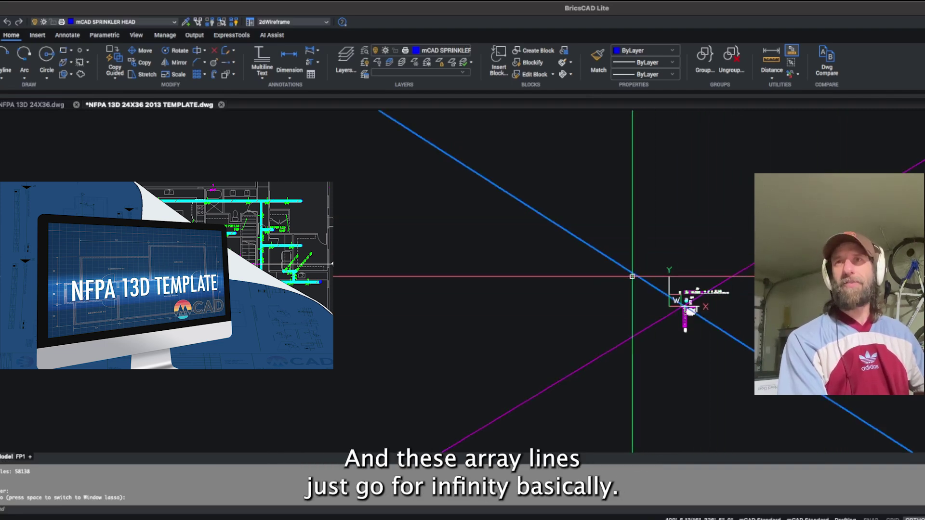
{"action": "scroll", "coordinate": [624, 306], "scroll_direction": "down", "scroll_amount": 3}
{"action": "scroll", "coordinate": [650, 294], "scroll_direction": "up", "scroll_amount": 5}
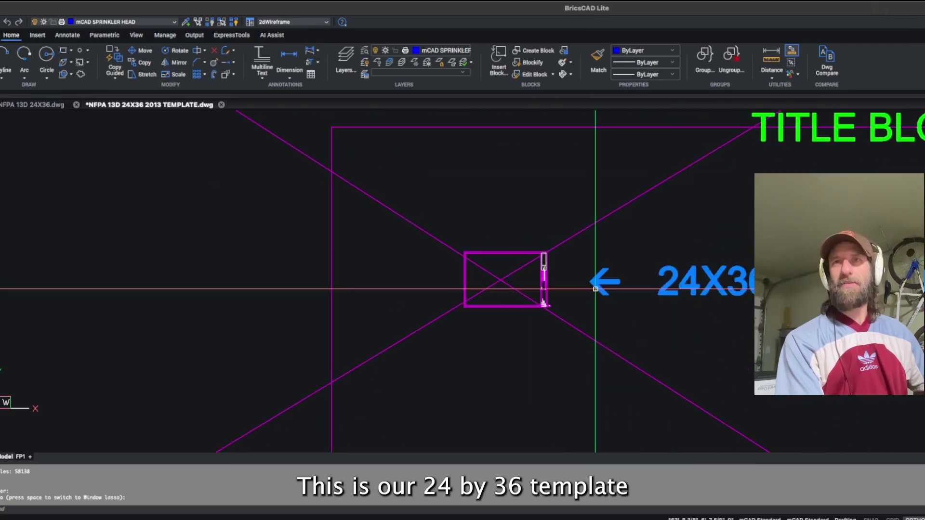
Examine the 24X36 ARCH D title block, including its contractor and sheet title areas and its position under the TITLE BLOCKS heading.
{"action": "scroll", "coordinate": [596, 284], "scroll_direction": "up", "scroll_amount": 4}
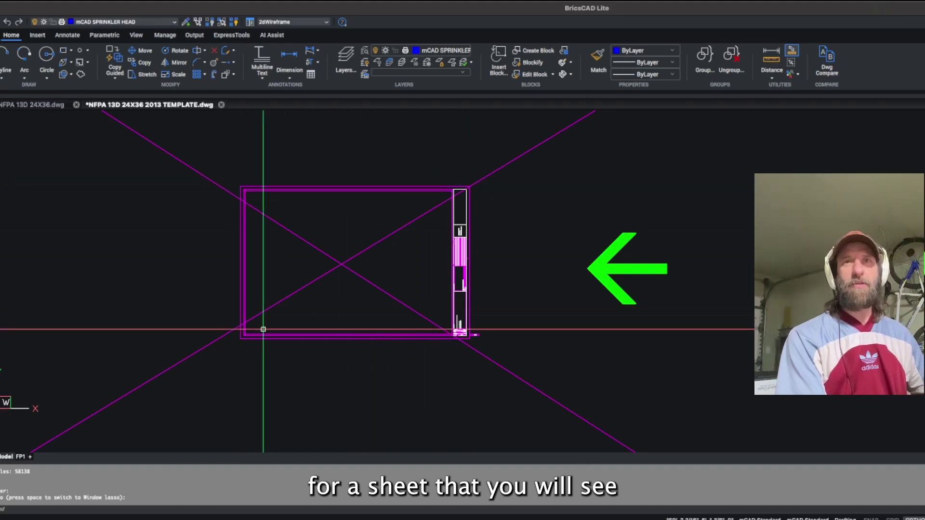
{"action": "scroll", "coordinate": [388, 287], "scroll_direction": "up", "scroll_amount": 4}
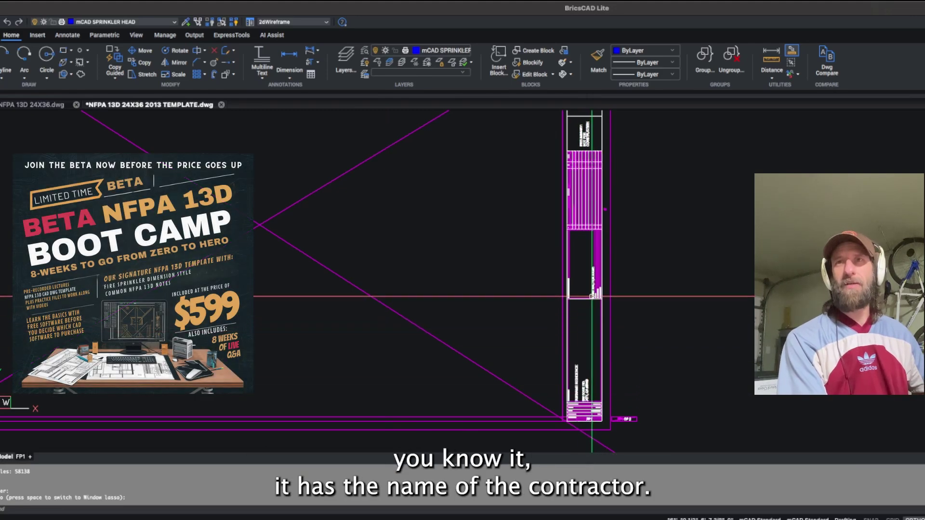
{"action": "mouse_move", "coordinate": [593, 288]}
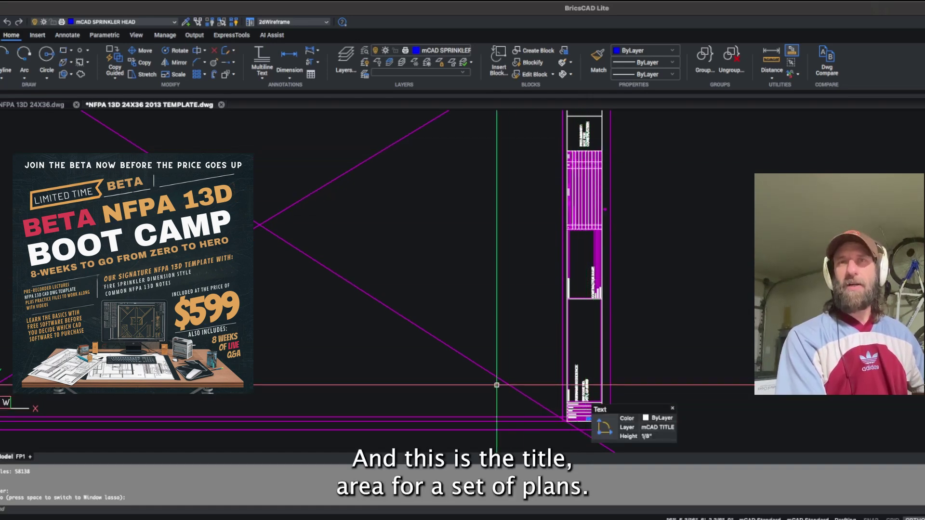
{"action": "scroll", "coordinate": [477, 376], "scroll_direction": "down", "scroll_amount": 4}
{"action": "scroll", "coordinate": [486, 354], "scroll_direction": "up", "scroll_amount": 2}
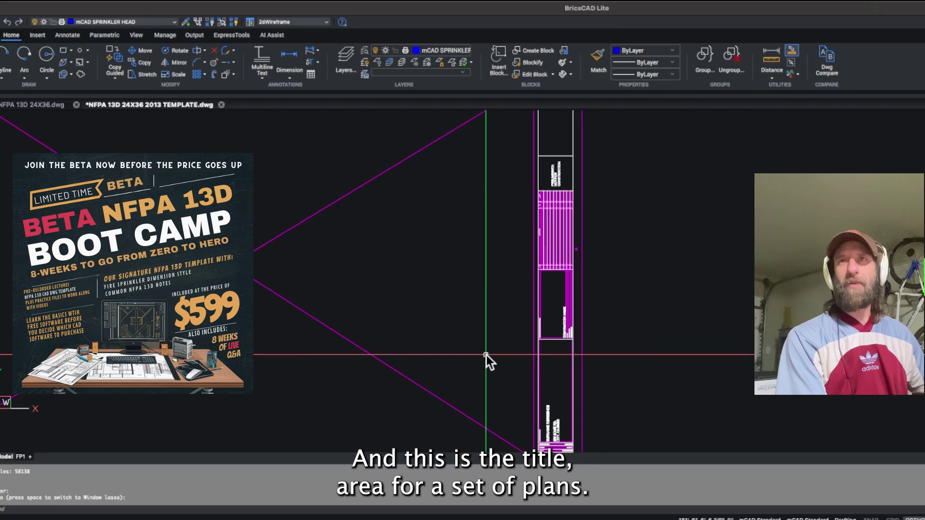
{"action": "middle_click_drag", "start_coordinate": [486, 361], "coordinate": [522, 351]}
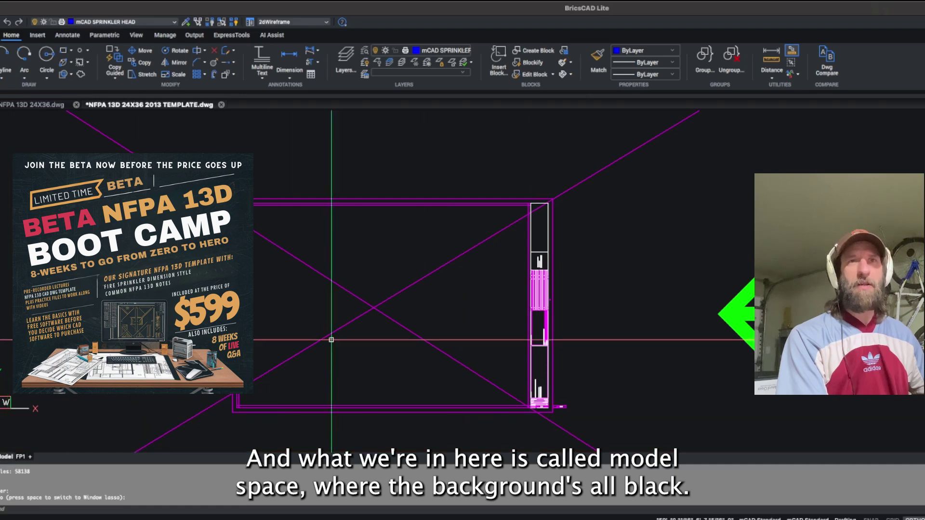
{"action": "scroll", "coordinate": [463, 338], "scroll_direction": "down", "scroll_amount": 4}
{"action": "scroll", "coordinate": [464, 338], "scroll_direction": "down", "scroll_amount": 3}
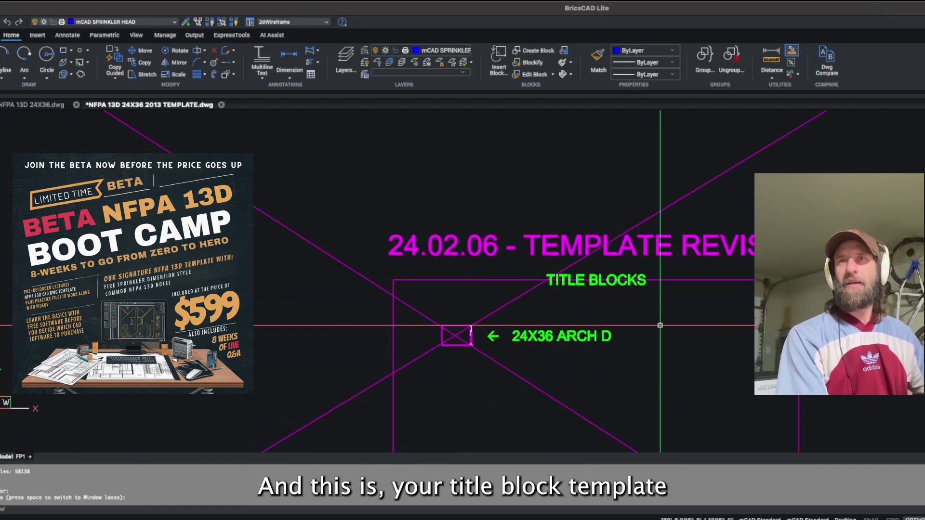
{"action": "scroll", "coordinate": [655, 330], "scroll_direction": "down", "scroll_amount": 2}
{"action": "scroll", "coordinate": [542, 334], "scroll_direction": "up", "scroll_amount": 3}
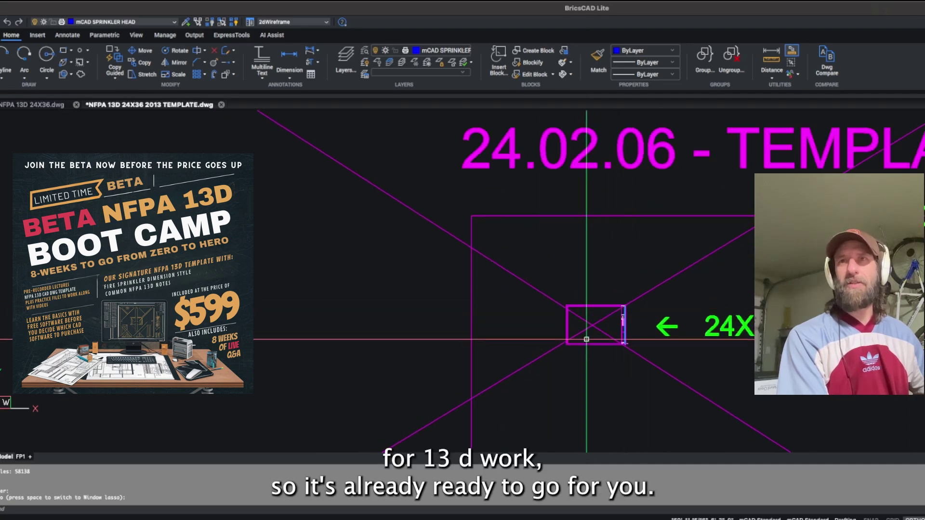
Examine the row of installation details, including the recessed and concealed sprinklers, insulation detail and CPVC hangers.
{"action": "scroll", "coordinate": [634, 328], "scroll_direction": "up", "scroll_amount": 2}
{"action": "scroll", "coordinate": [635, 328], "scroll_direction": "up", "scroll_amount": 1}
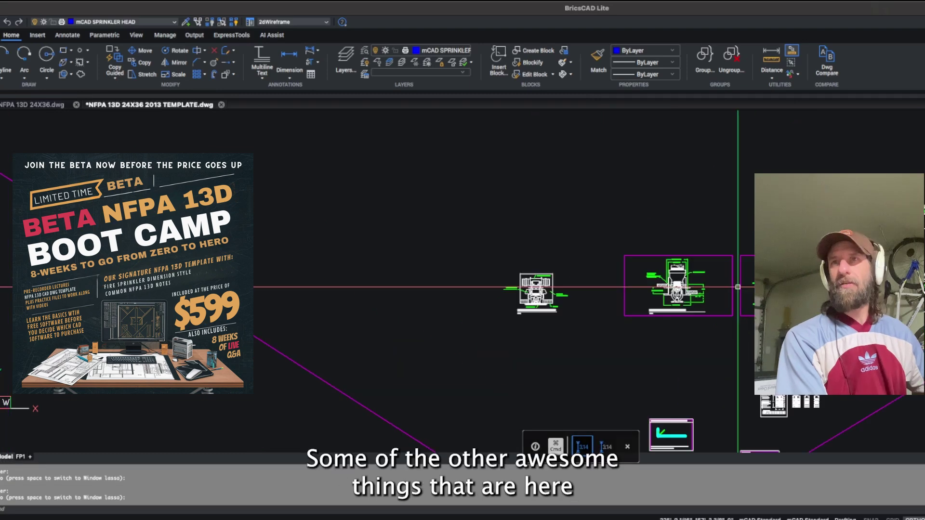
{"action": "scroll", "coordinate": [714, 298], "scroll_direction": "up", "scroll_amount": 3}
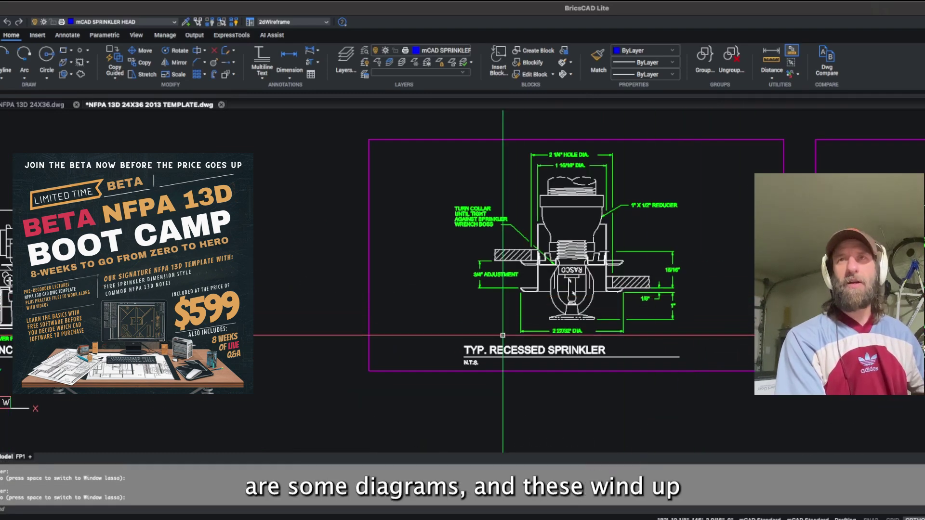
{"action": "scroll", "coordinate": [503, 336], "scroll_direction": "down", "scroll_amount": 5}
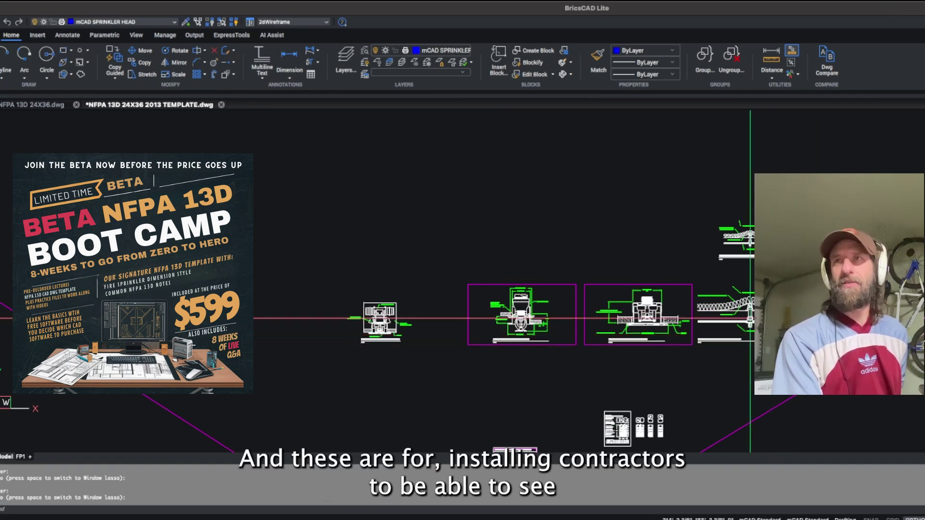
{"action": "scroll", "coordinate": [706, 313], "scroll_direction": "up", "scroll_amount": 2}
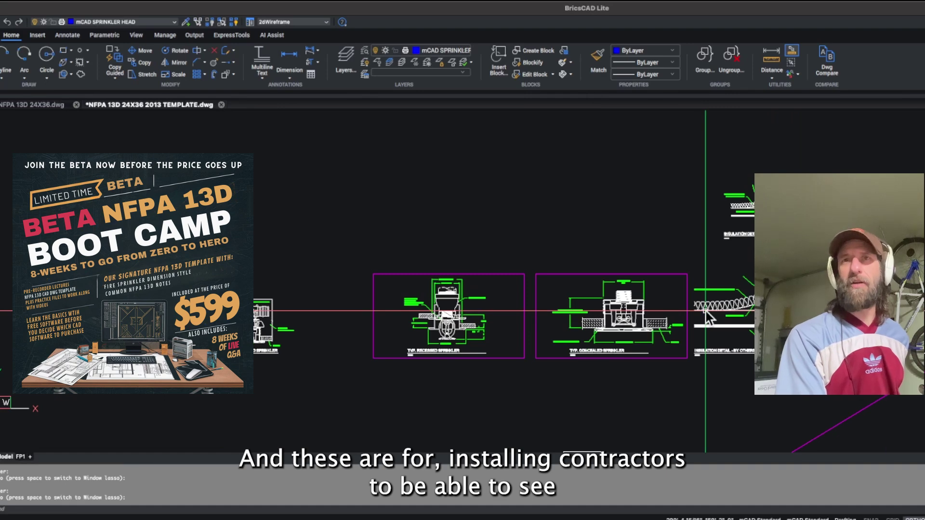
{"action": "scroll", "coordinate": [569, 328], "scroll_direction": "up", "scroll_amount": 3}
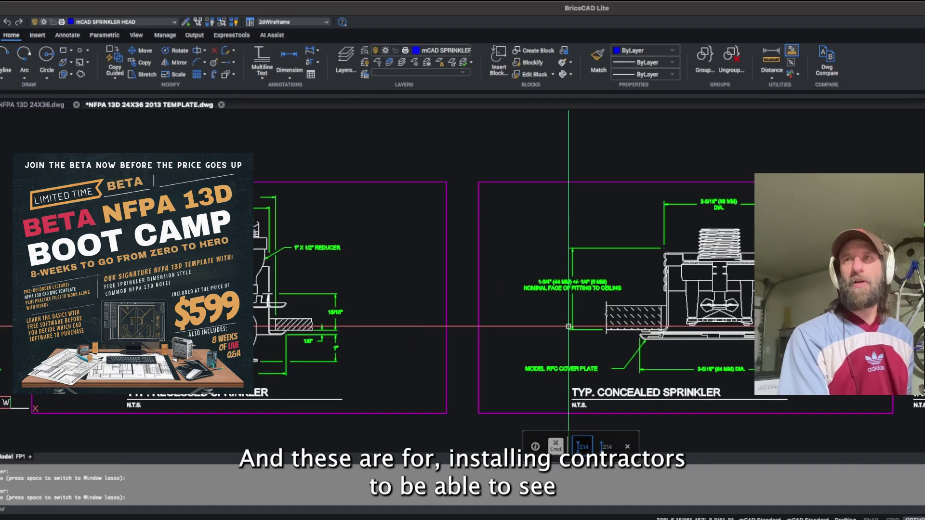
{"action": "scroll", "coordinate": [569, 327], "scroll_direction": "down", "scroll_amount": 3}
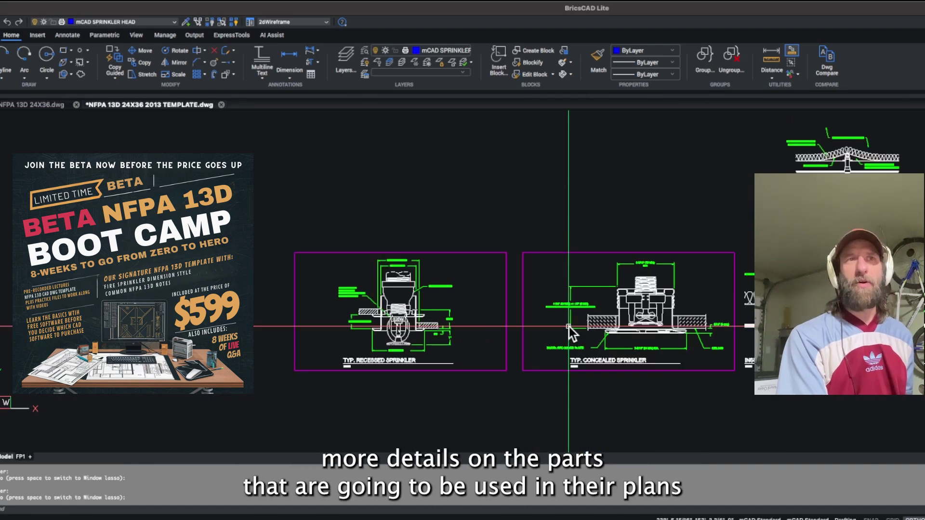
{"action": "scroll", "coordinate": [568, 327], "scroll_direction": "down", "scroll_amount": 5}
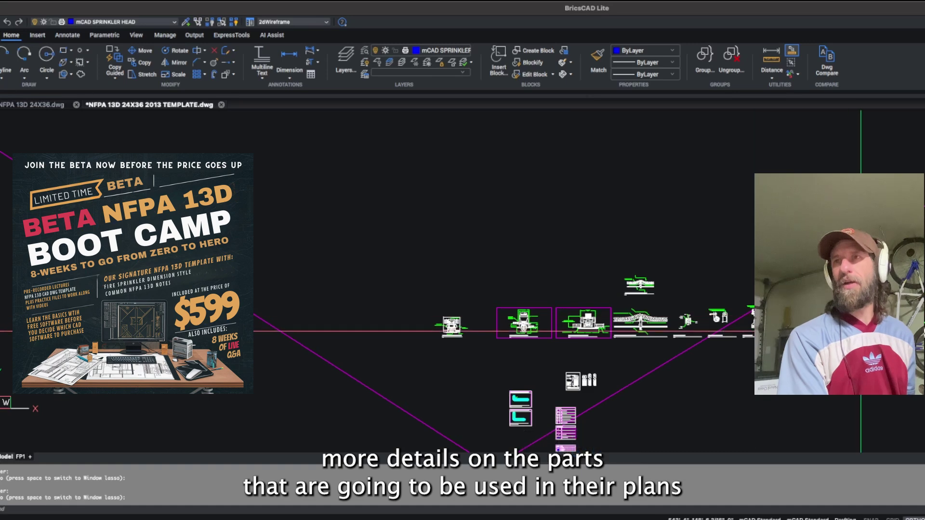
{"action": "scroll", "coordinate": [843, 331], "scroll_direction": "up", "scroll_amount": 5}
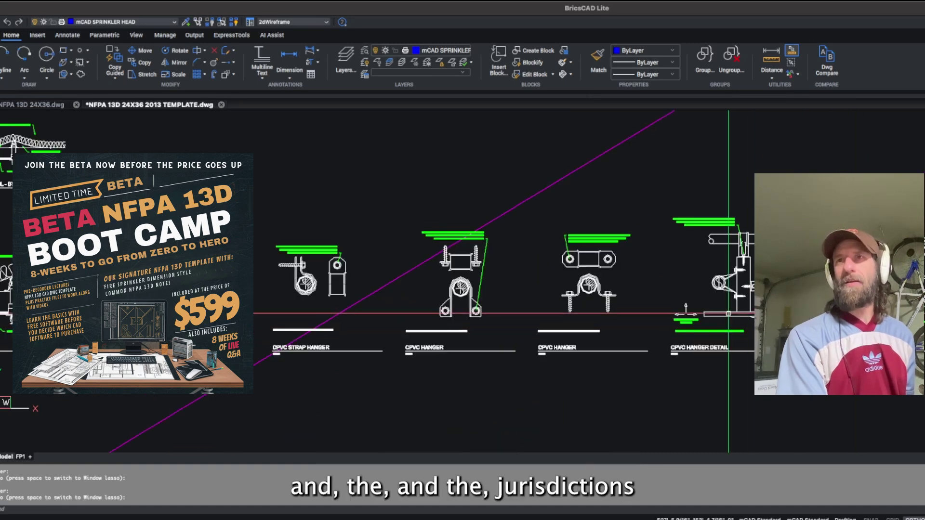
{"action": "scroll", "coordinate": [635, 322], "scroll_direction": "down", "scroll_amount": 5}
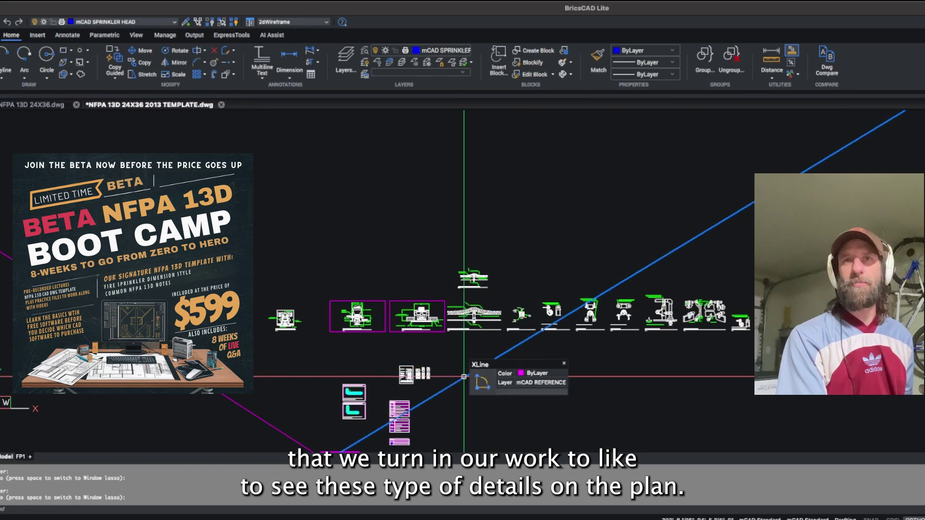
{"action": "scroll", "coordinate": [464, 377], "scroll_direction": "down", "scroll_amount": 3}
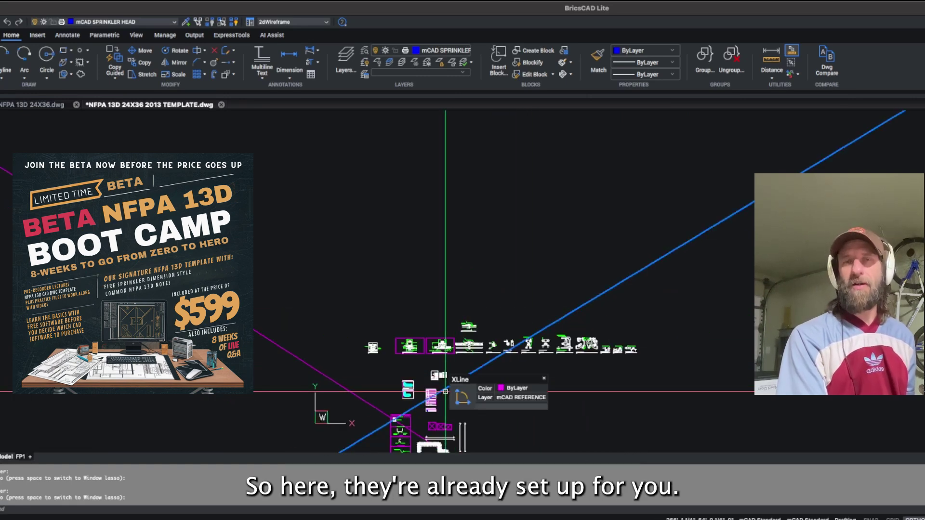
{"action": "scroll", "coordinate": [447, 390], "scroll_direction": "up", "scroll_amount": 4}
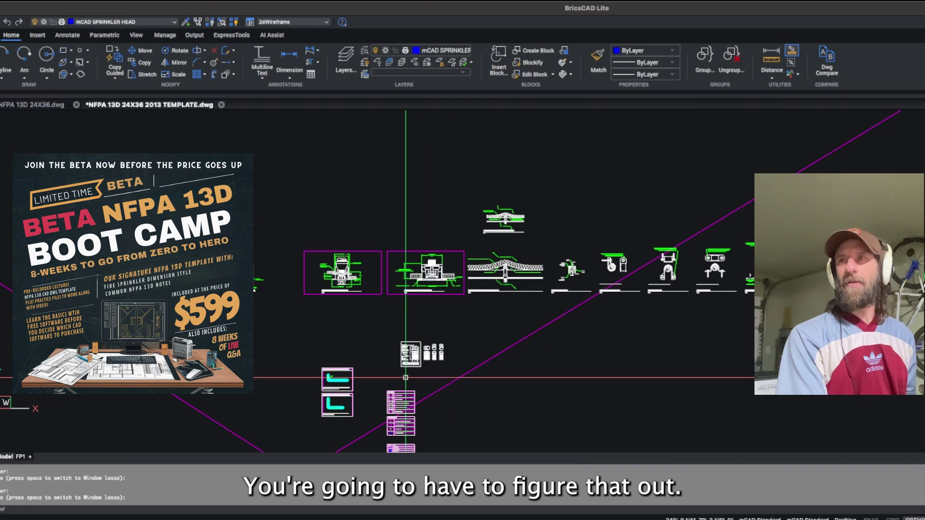
Try copying the whole framed HOME HYDRANT HH3-150C tank and pump detail to the empty space beyond the separate tank views.
{"action": "scroll", "coordinate": [406, 378], "scroll_direction": "up", "scroll_amount": 5}
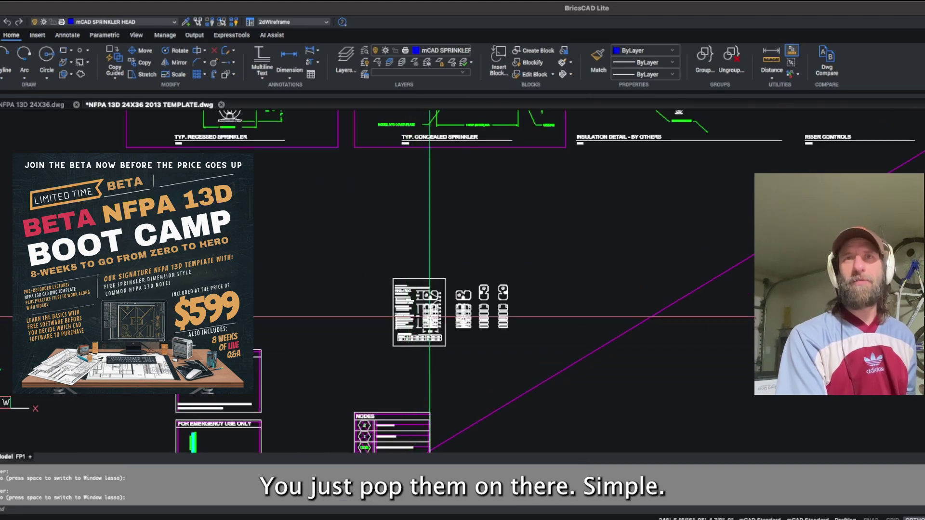
{"action": "scroll", "coordinate": [436, 304], "scroll_direction": "up", "scroll_amount": 5}
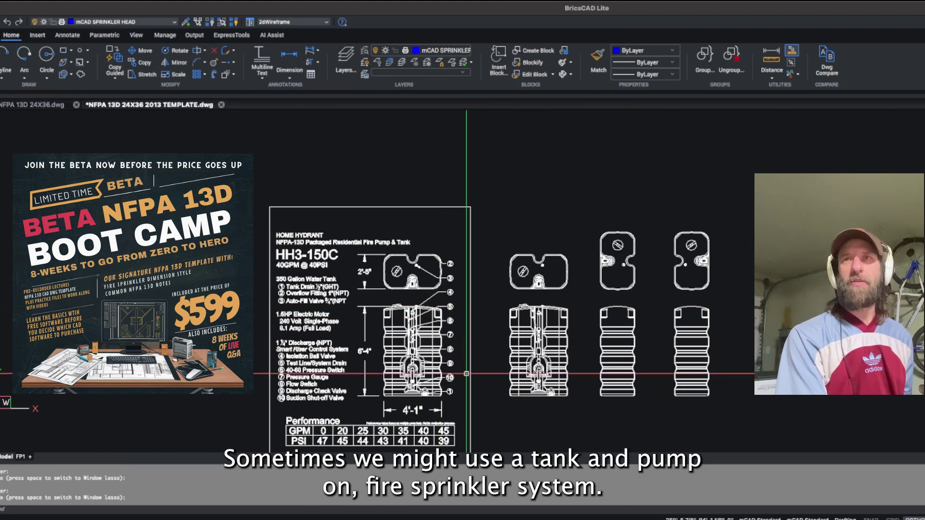
{"action": "scroll", "coordinate": [467, 374], "scroll_direction": "down", "scroll_amount": 4}
{"action": "scroll", "coordinate": [451, 384], "scroll_direction": "up", "scroll_amount": 4}
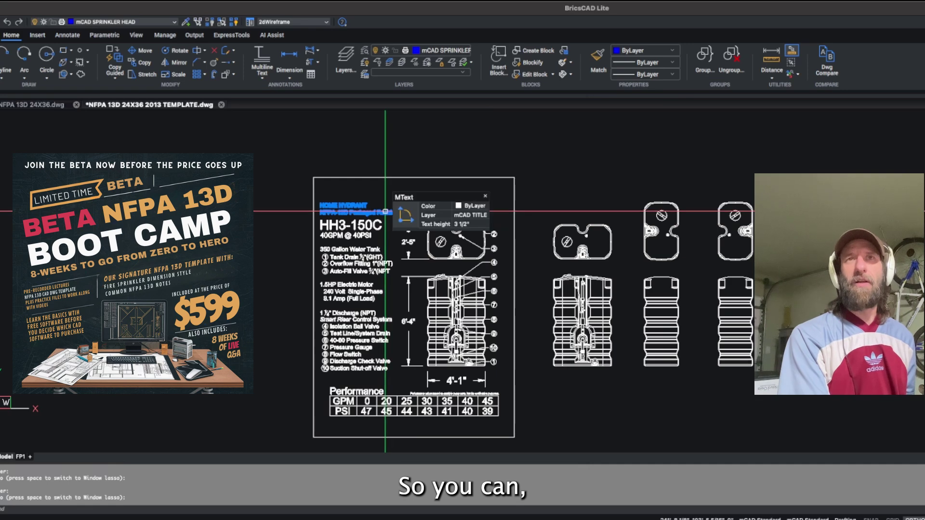
{"action": "left_click", "coordinate": [385, 211]}
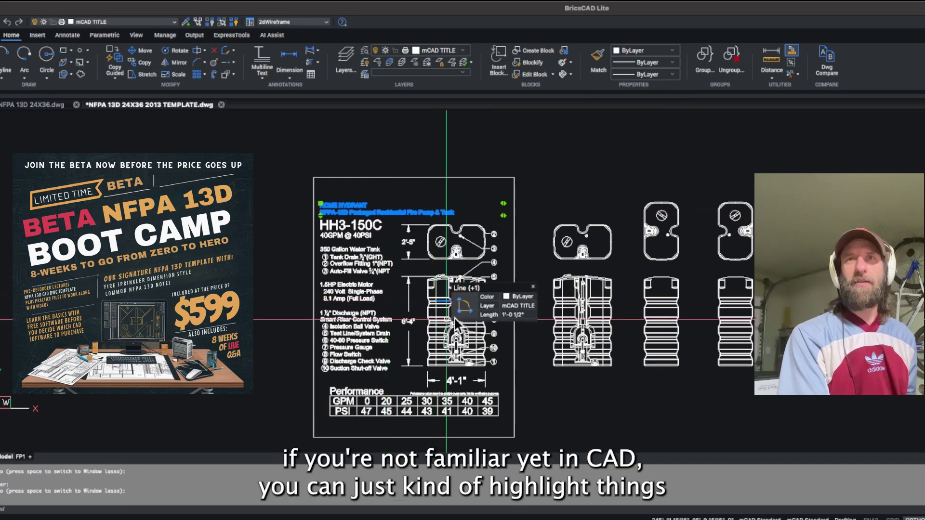
{"action": "left_click", "coordinate": [535, 142]}
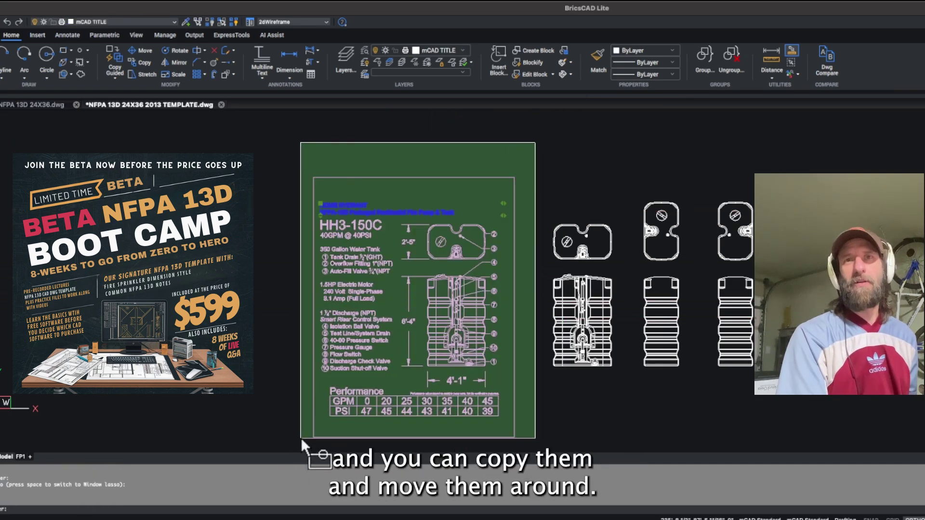
{"action": "left_click", "coordinate": [301, 438]}
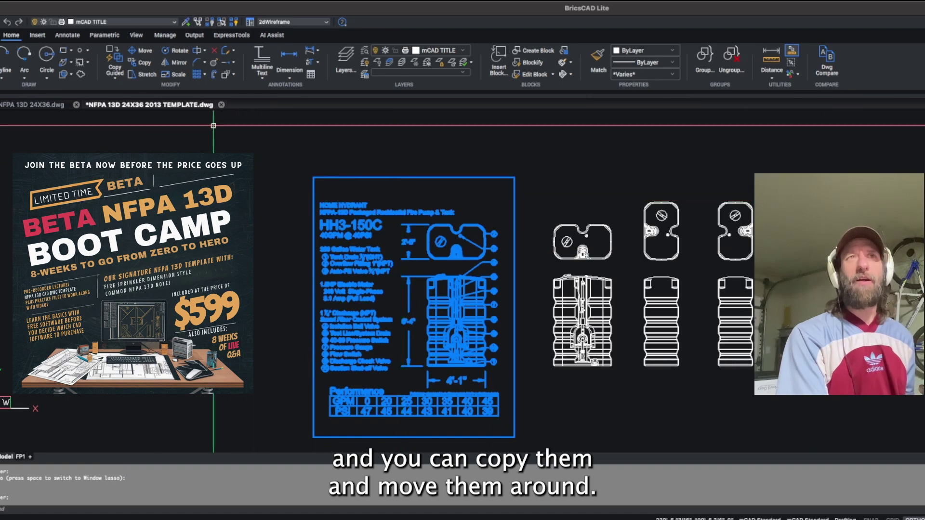
{"action": "left_click", "coordinate": [146, 62]}
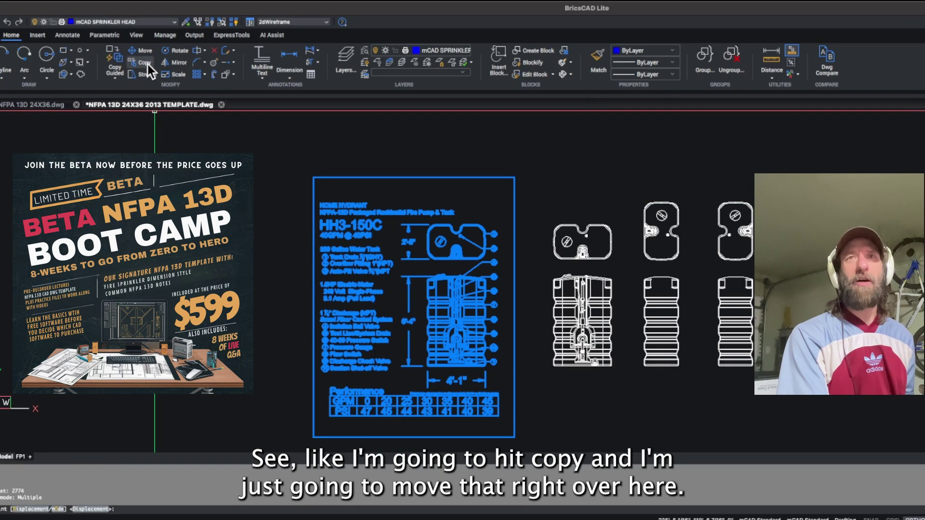
{"action": "left_click", "coordinate": [410, 131]}
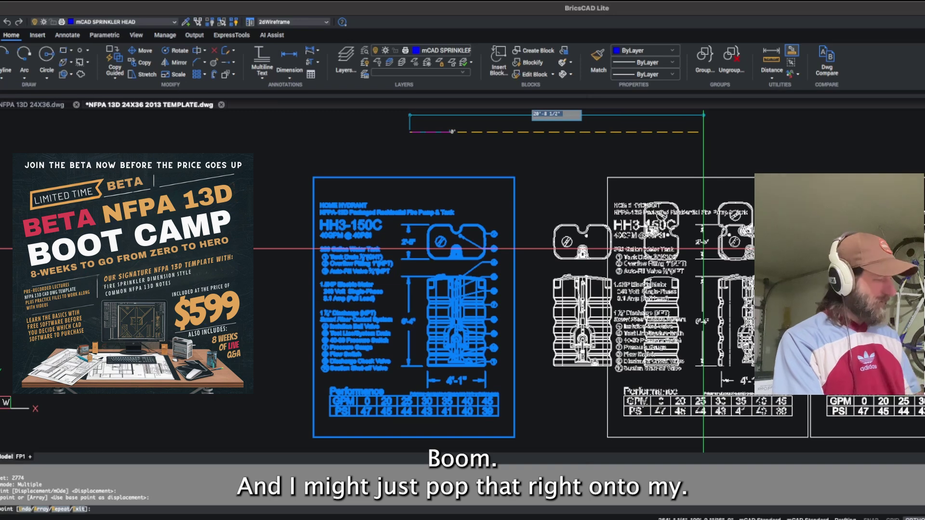
{"action": "key", "text": "Escape"}
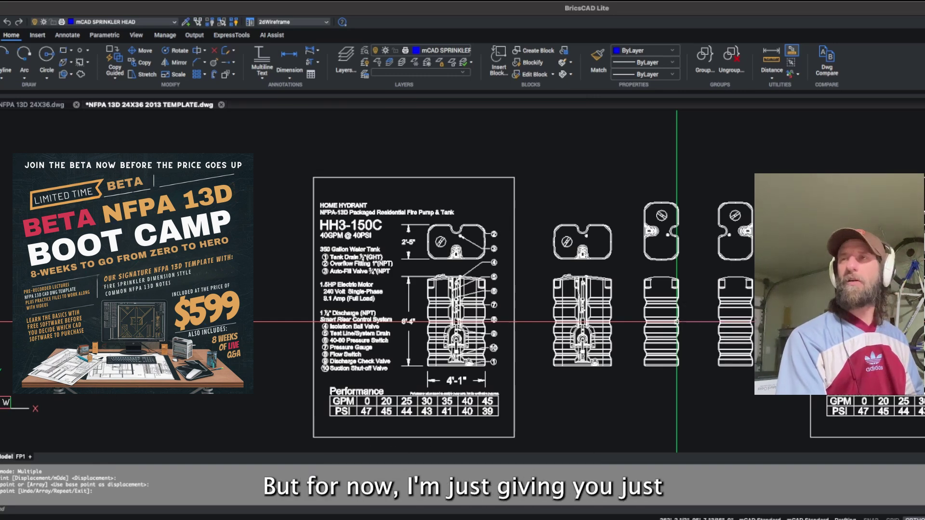
Examine the USE THIS DIMENSION STYLE and FOR EMERGENCY USE ONLY sample boxes with their pipe dimension examples.
{"action": "scroll", "coordinate": [658, 349], "scroll_direction": "down", "scroll_amount": 5}
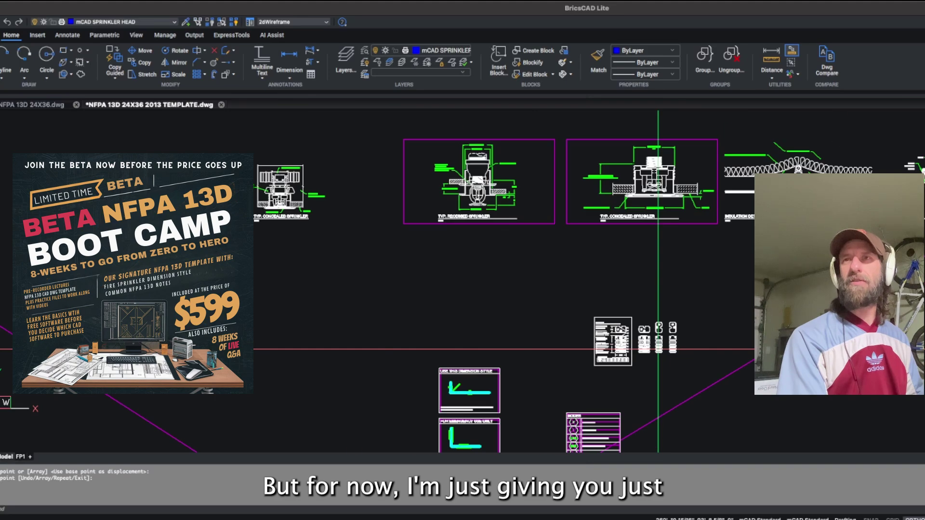
{"action": "scroll", "coordinate": [496, 425], "scroll_direction": "up", "scroll_amount": 8}
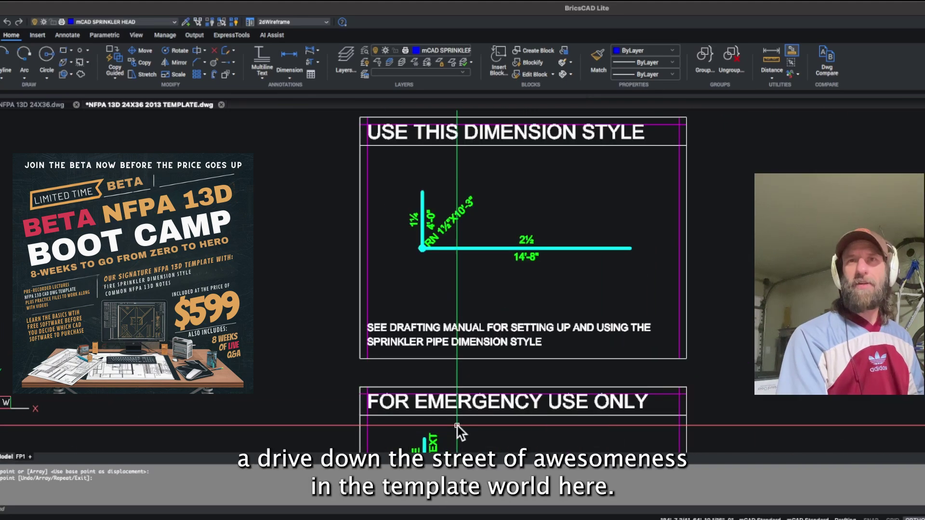
{"action": "scroll", "coordinate": [496, 348], "scroll_direction": "down", "scroll_amount": 5}
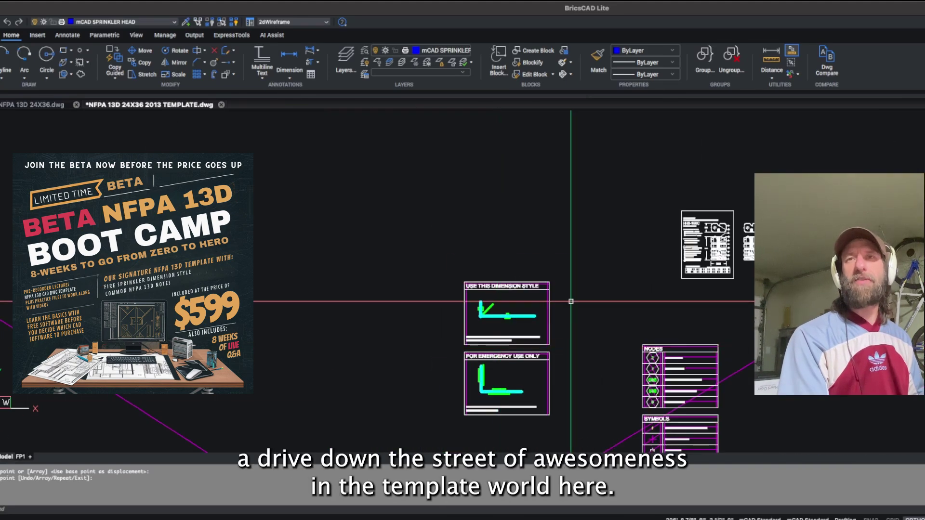
{"action": "scroll", "coordinate": [514, 354], "scroll_direction": "up", "scroll_amount": 4}
{"action": "middle_click_drag", "start_coordinate": [399, 448], "coordinate": [345, 281]}
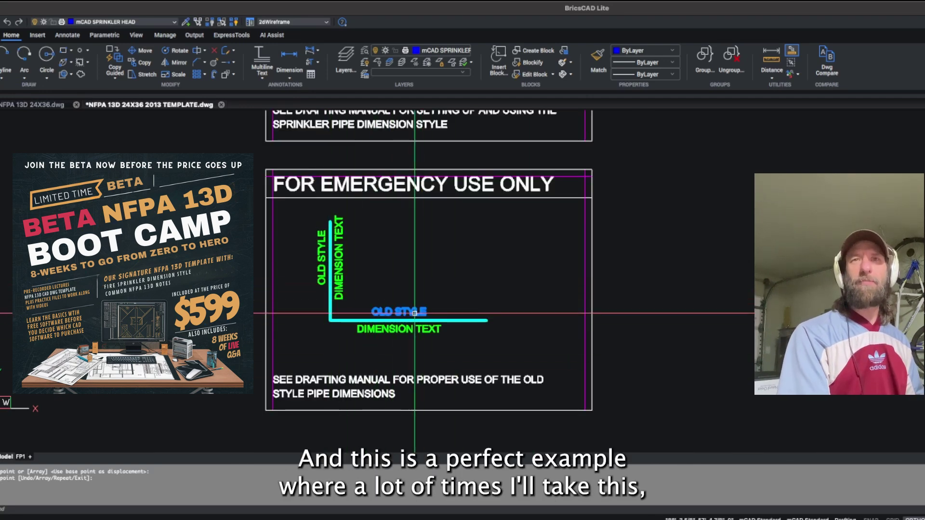
Try copying the horizontal OLD STYLE and DIMENSION TEXT labels from the FOR EMERGENCY USE ONLY box, using the pipe corner as base point.
{"action": "key", "text": "Escape"}
{"action": "left_click", "coordinate": [378, 320]}
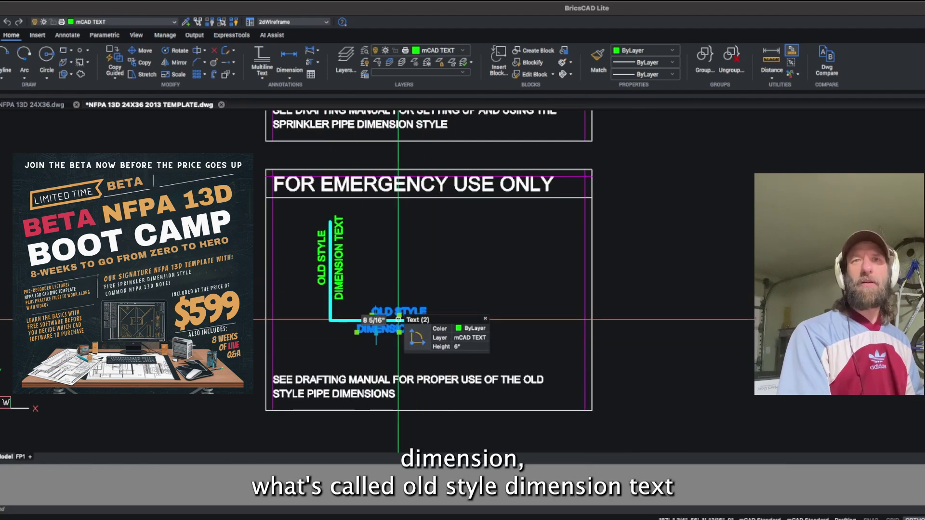
{"action": "scroll", "coordinate": [388, 337], "scroll_direction": "up", "scroll_amount": 3}
{"action": "scroll", "coordinate": [388, 337], "scroll_direction": "up", "scroll_amount": 3}
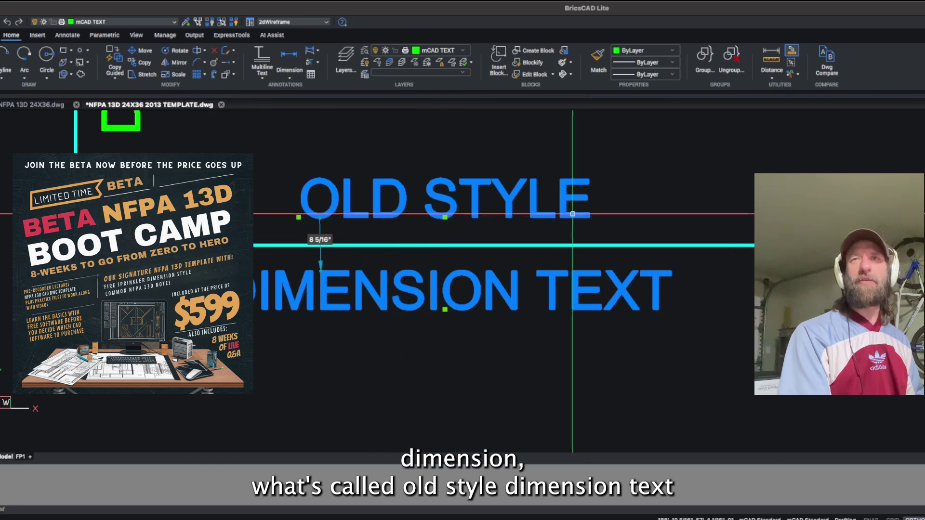
{"action": "left_click", "coordinate": [144, 62]}
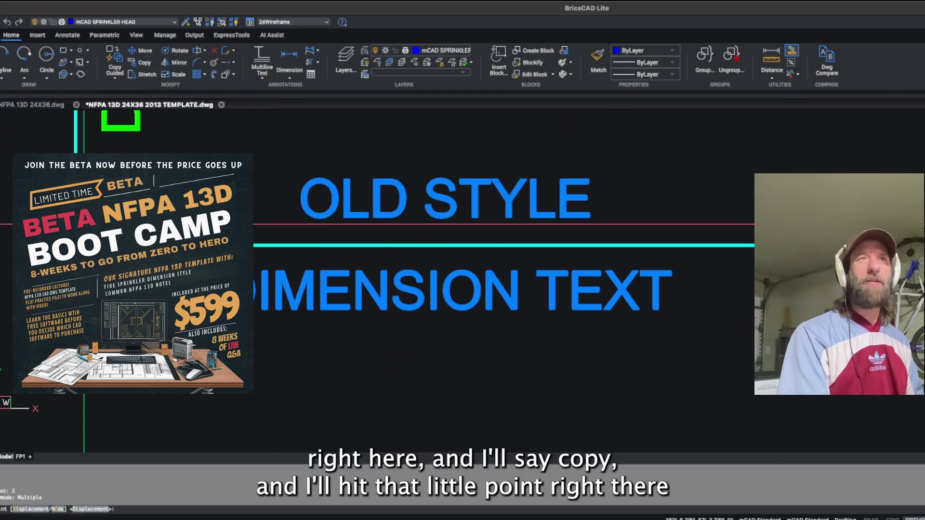
{"action": "left_click", "coordinate": [76, 245]}
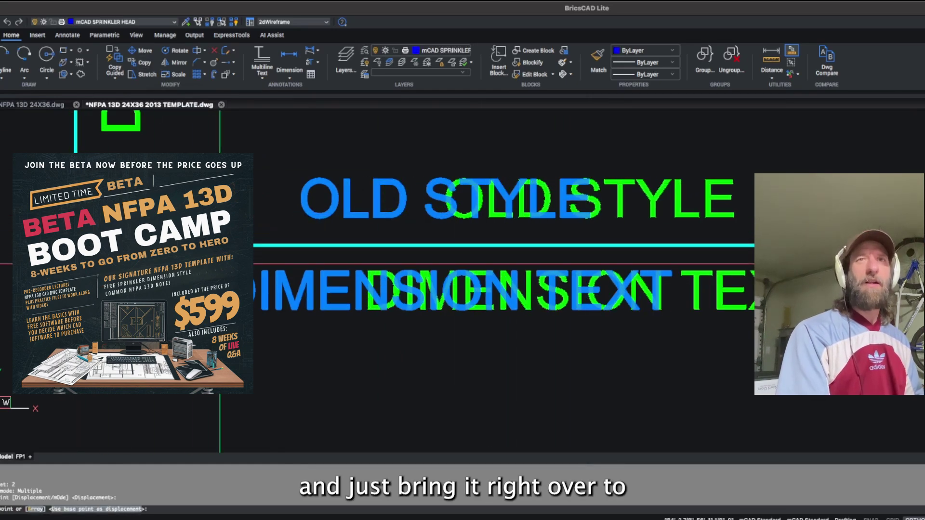
{"action": "scroll", "coordinate": [220, 262], "scroll_direction": "down", "scroll_amount": 5}
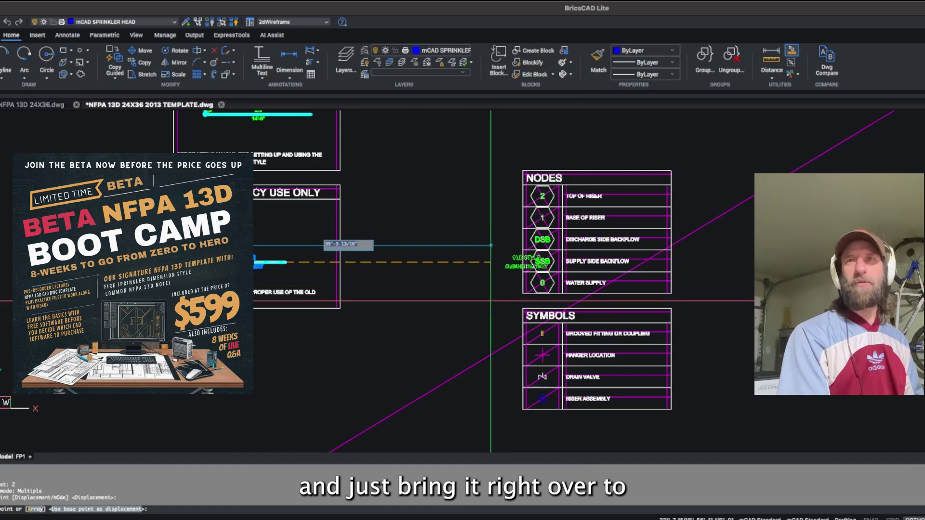
{"action": "scroll", "coordinate": [516, 296], "scroll_direction": "up", "scroll_amount": 5}
{"action": "scroll", "coordinate": [559, 293], "scroll_direction": "down", "scroll_amount": 8}
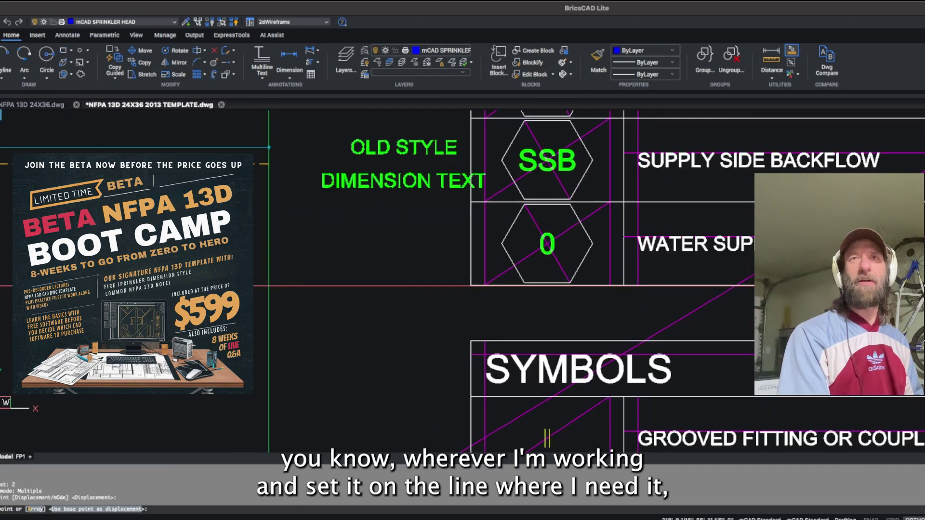
{"action": "scroll", "coordinate": [195, 279], "scroll_direction": "up", "scroll_amount": 10}
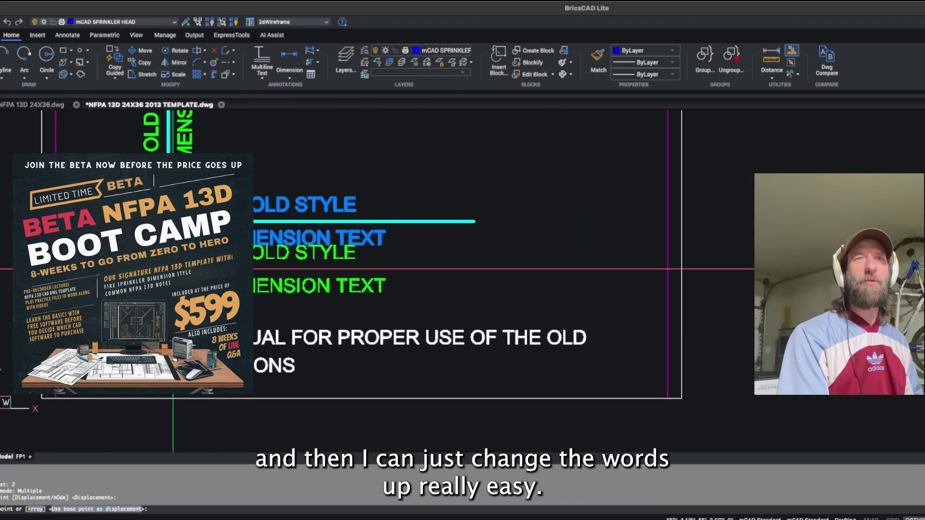
{"action": "scroll", "coordinate": [183, 253], "scroll_direction": "down", "scroll_amount": 6}
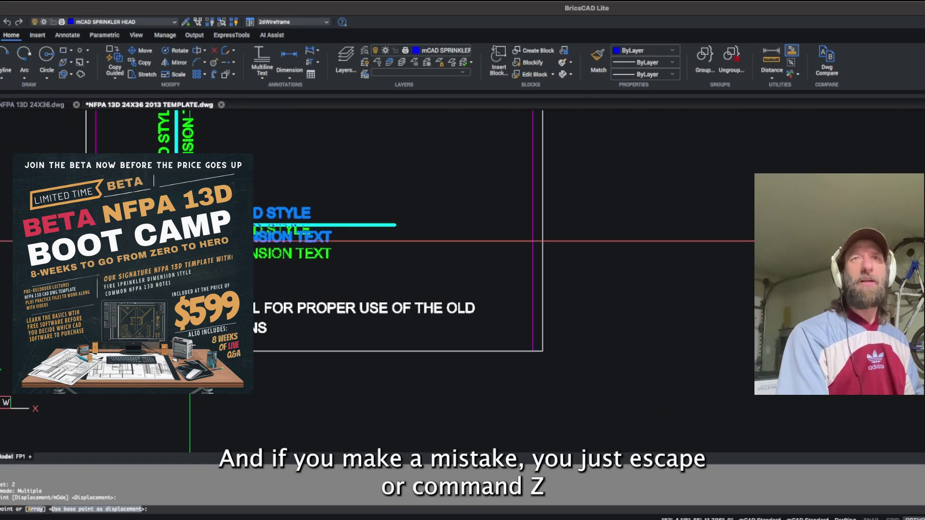
{"action": "key", "text": "Escape"}
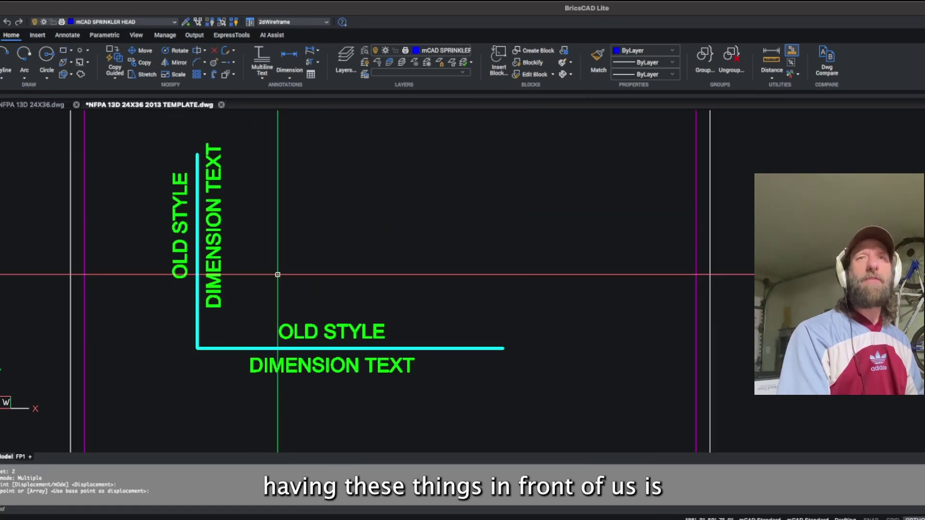
Examine the riser nipple label and the pipe size and length text in the USE THIS DIMENSION STYLE example.
{"action": "scroll", "coordinate": [277, 272], "scroll_direction": "down", "scroll_amount": 3}
{"action": "scroll", "coordinate": [310, 205], "scroll_direction": "down", "scroll_amount": 5}
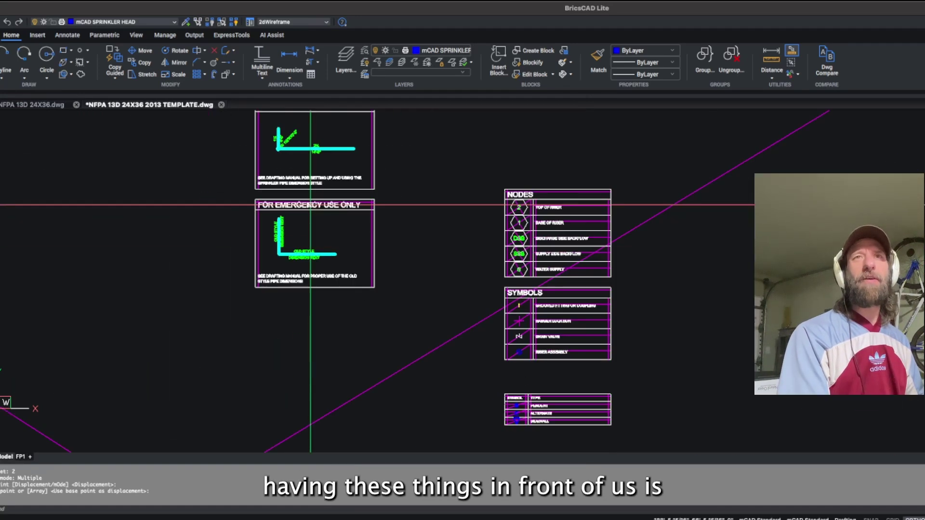
{"action": "scroll", "coordinate": [292, 144], "scroll_direction": "up", "scroll_amount": 6}
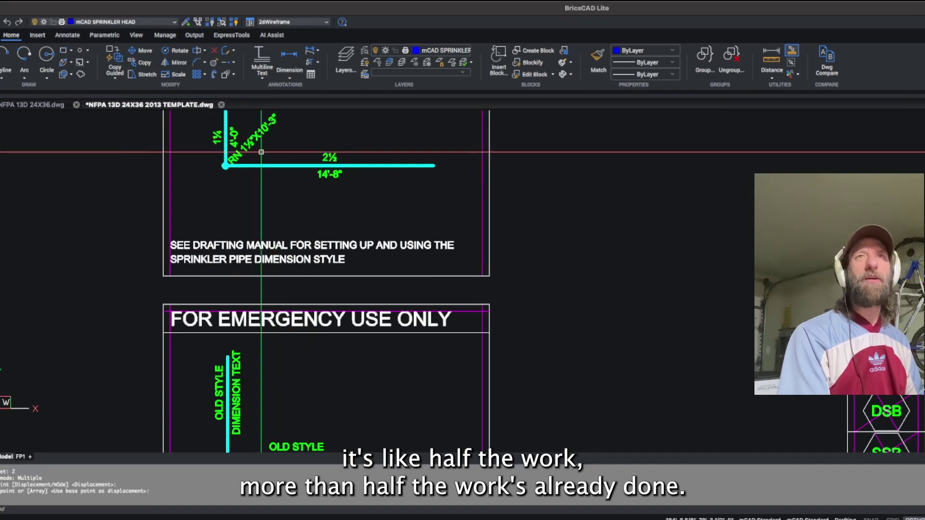
{"action": "mouse_move", "coordinate": [256, 147]}
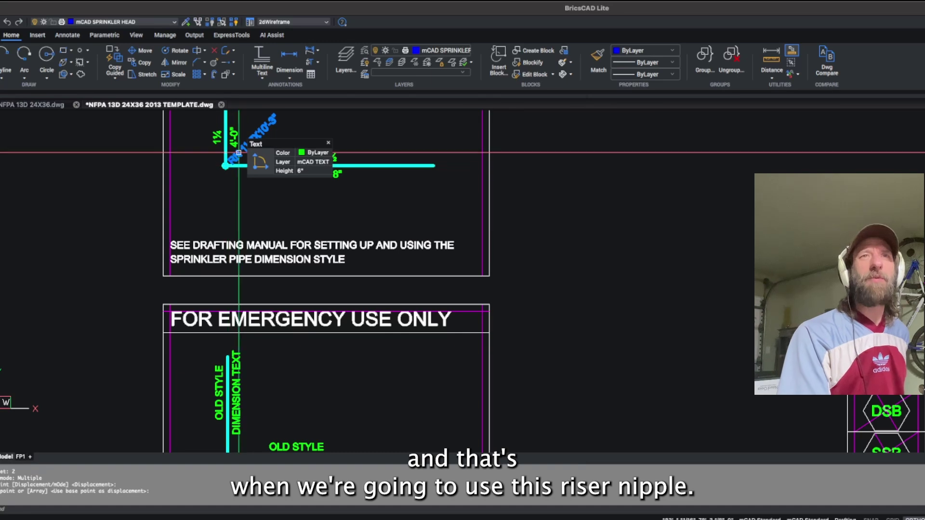
{"action": "scroll", "coordinate": [228, 166], "scroll_direction": "up", "scroll_amount": 5}
{"action": "scroll", "coordinate": [236, 169], "scroll_direction": "down", "scroll_amount": 8}
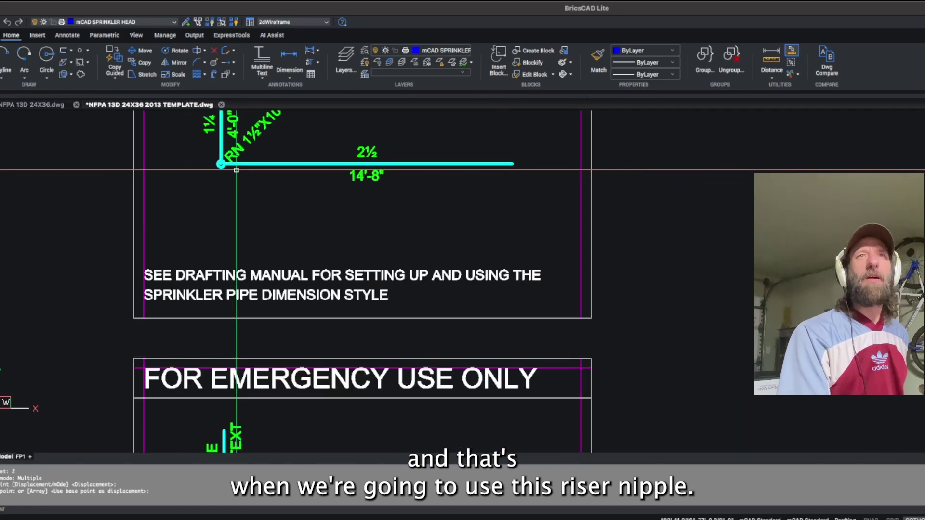
Select the small riser nipple circle where the two pipes meet in the USE THIS DIMENSION STYLE example.
{"action": "scroll", "coordinate": [275, 171], "scroll_direction": "up", "scroll_amount": 5}
{"action": "scroll", "coordinate": [276, 171], "scroll_direction": "up", "scroll_amount": 6}
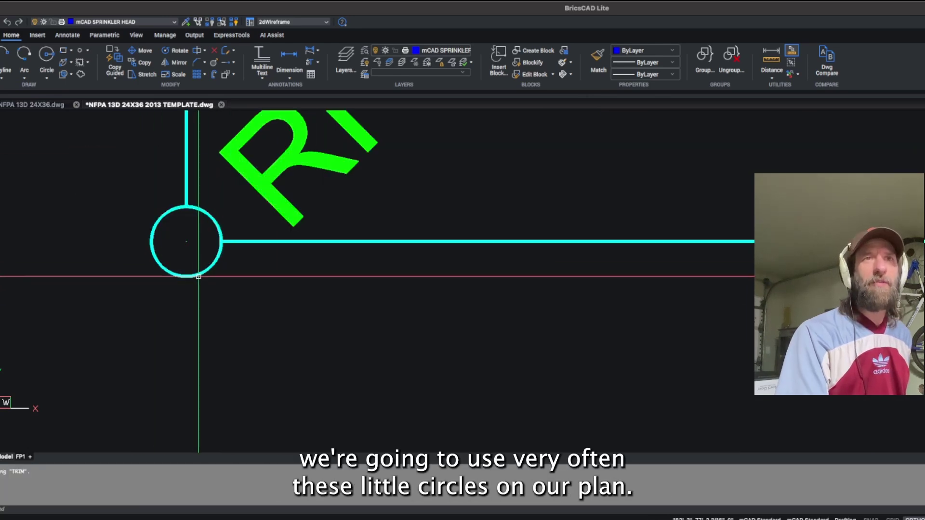
{"action": "left_click", "coordinate": [198, 276]}
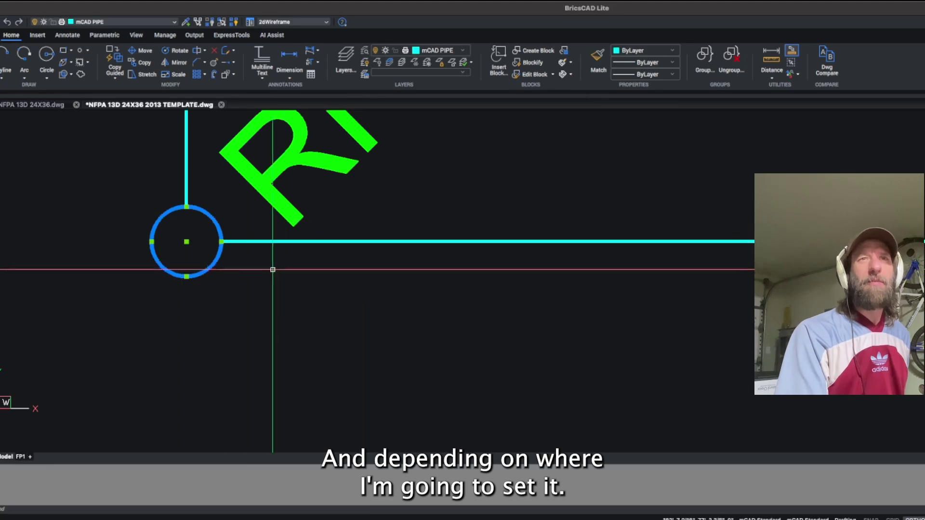
{"action": "scroll", "coordinate": [196, 242], "scroll_direction": "down", "scroll_amount": 6}
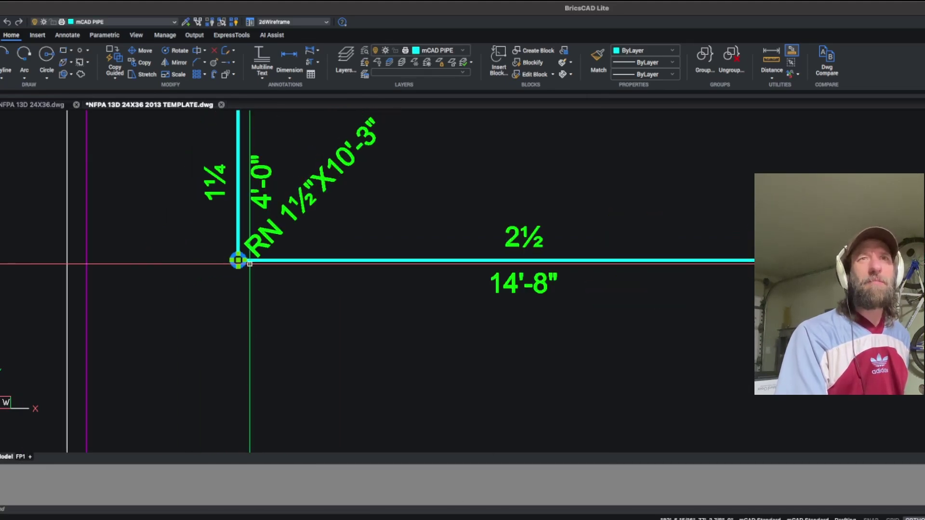
{"action": "scroll", "coordinate": [262, 283], "scroll_direction": "down", "scroll_amount": 3}
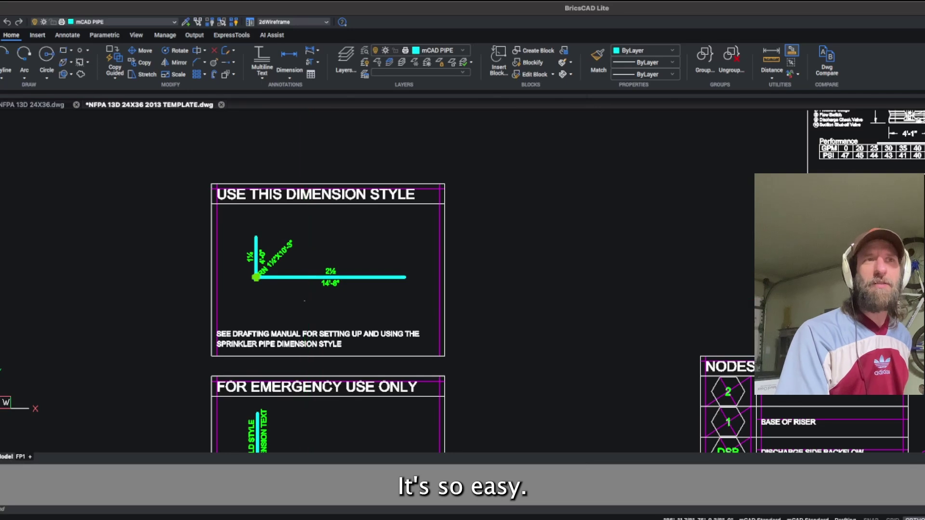
Examine the NODES and SYMBOLS tables and select the TOP OF RISER hexagon together with its number.
{"action": "left_click_drag", "start_coordinate": [305, 301], "coordinate": [530, 311]}
{"action": "scroll", "coordinate": [530, 311], "scroll_direction": "down", "scroll_amount": 5}
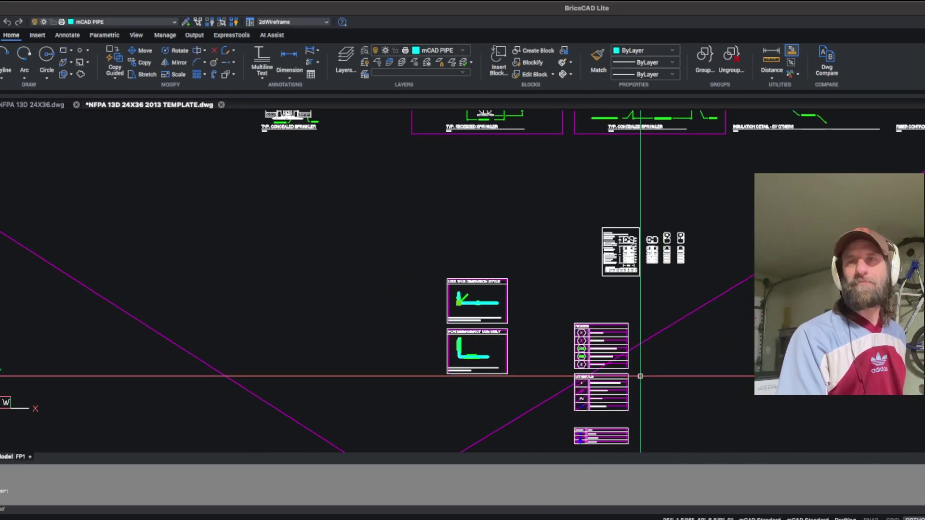
{"action": "scroll", "coordinate": [638, 374], "scroll_direction": "up", "scroll_amount": 5}
{"action": "scroll", "coordinate": [555, 341], "scroll_direction": "down", "scroll_amount": 5}
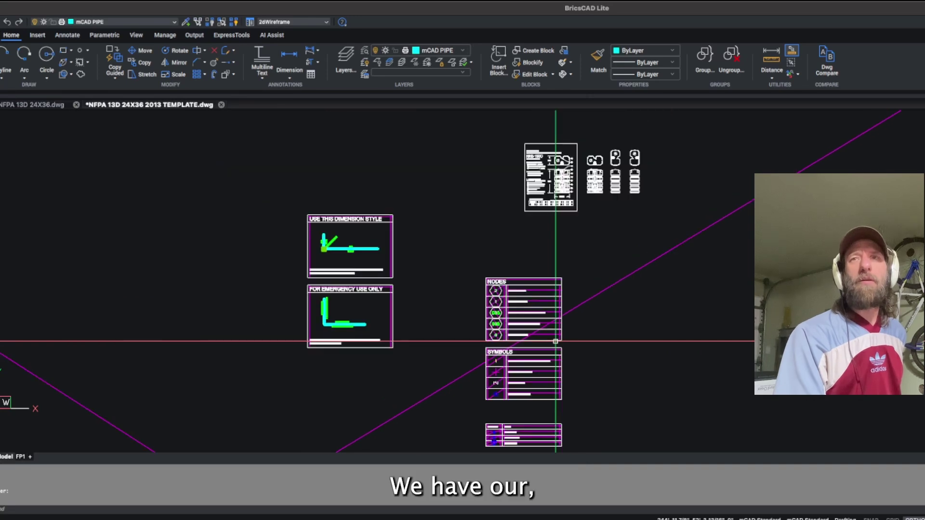
{"action": "scroll", "coordinate": [569, 342], "scroll_direction": "up", "scroll_amount": 4}
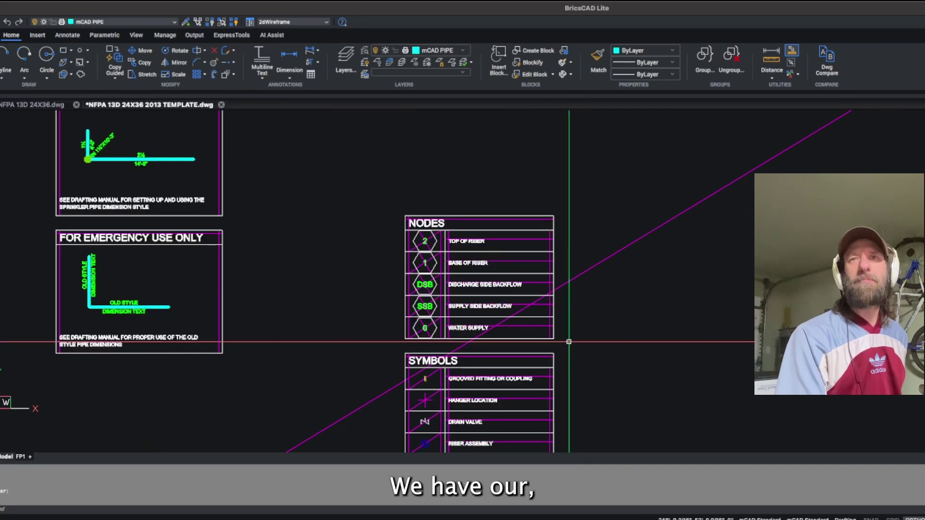
{"action": "scroll", "coordinate": [428, 242], "scroll_direction": "up", "scroll_amount": 4}
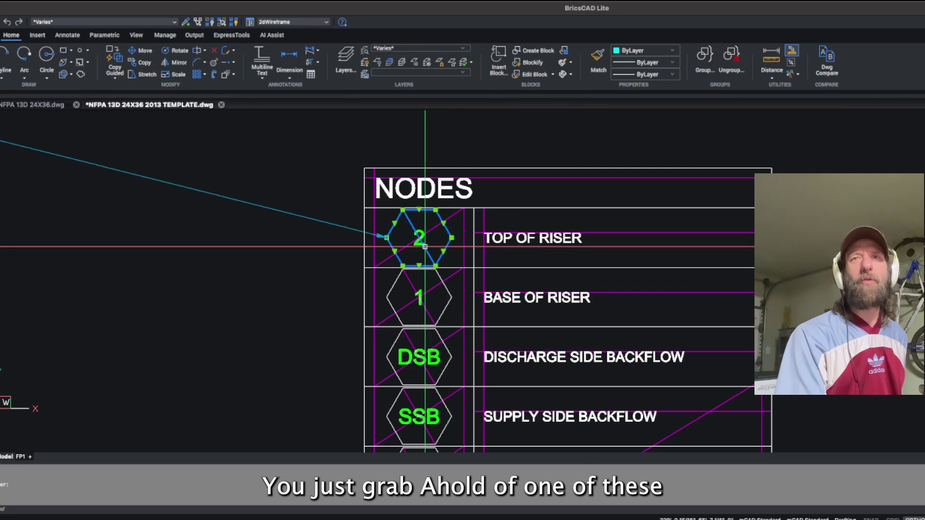
{"action": "left_click", "coordinate": [421, 236]}
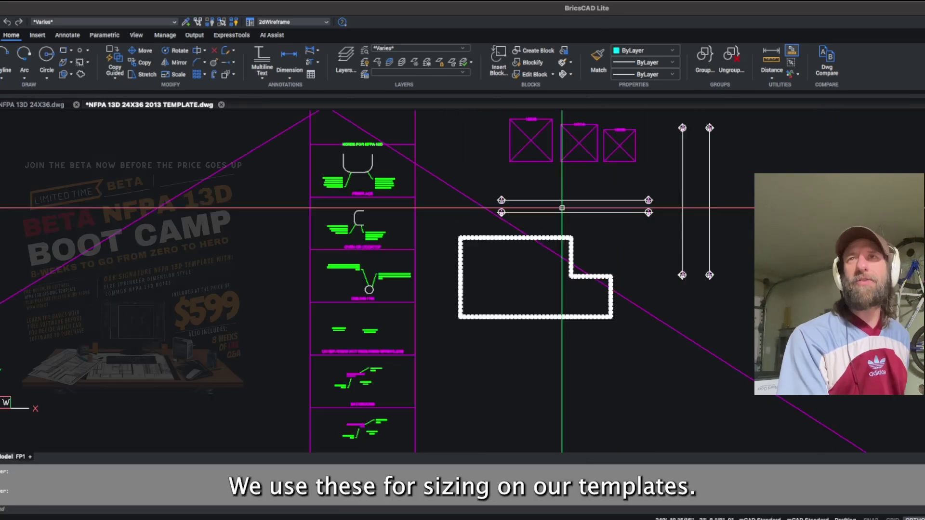
Try copying the 14X14 sizing square from the row of three crossed squares.
{"action": "scroll", "coordinate": [562, 208], "scroll_direction": "down", "scroll_amount": 2}
{"action": "scroll", "coordinate": [559, 186], "scroll_direction": "up", "scroll_amount": 5}
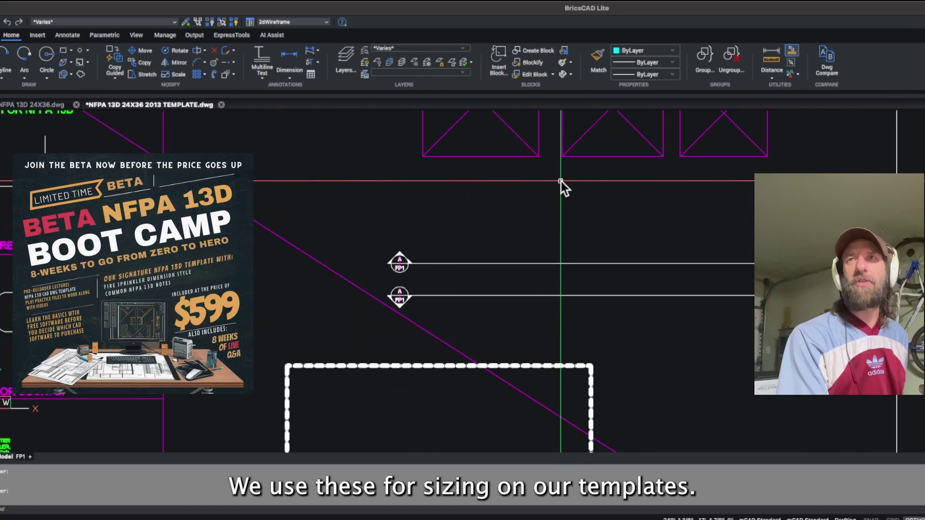
{"action": "scroll", "coordinate": [561, 157], "scroll_direction": "down", "scroll_amount": 8}
{"action": "scroll", "coordinate": [562, 157], "scroll_direction": "up", "scroll_amount": 5}
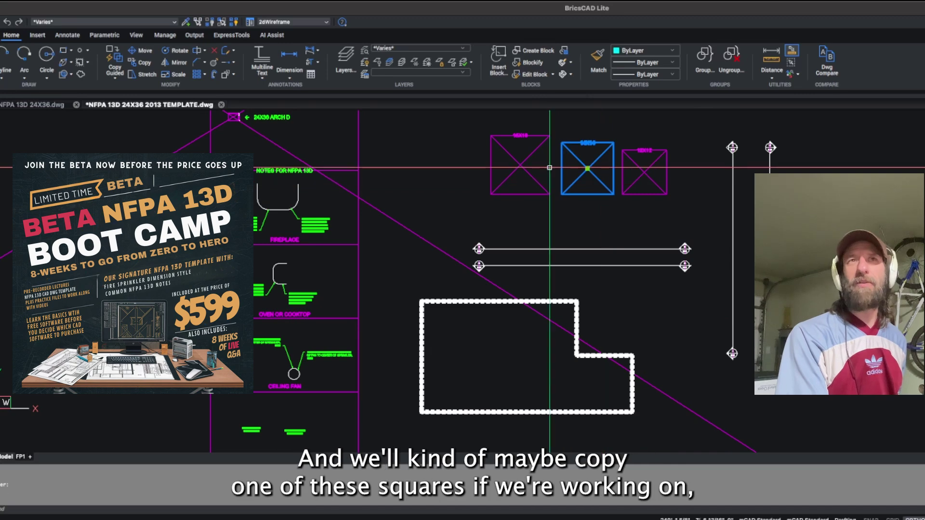
{"action": "left_click", "coordinate": [144, 62]}
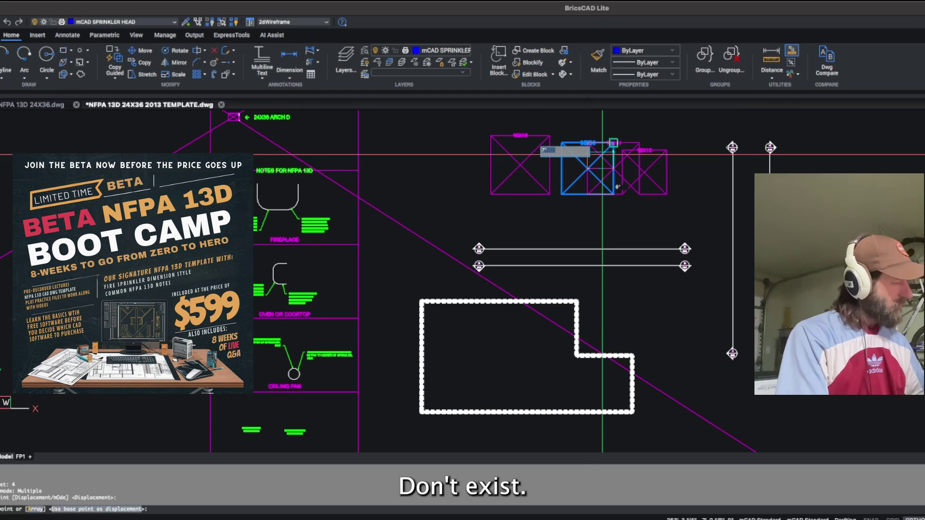
Review the template's whole model space, then the sizing squares, the FP1 section lines and the thick dashed outline.
{"action": "scroll", "coordinate": [565, 209], "scroll_direction": "down", "scroll_amount": 10}
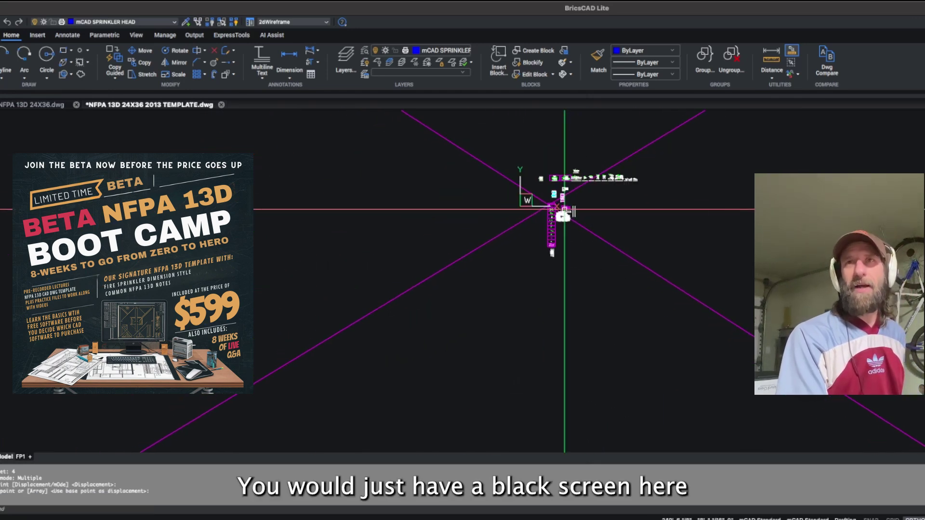
{"action": "scroll", "coordinate": [564, 209], "scroll_direction": "down", "scroll_amount": 2}
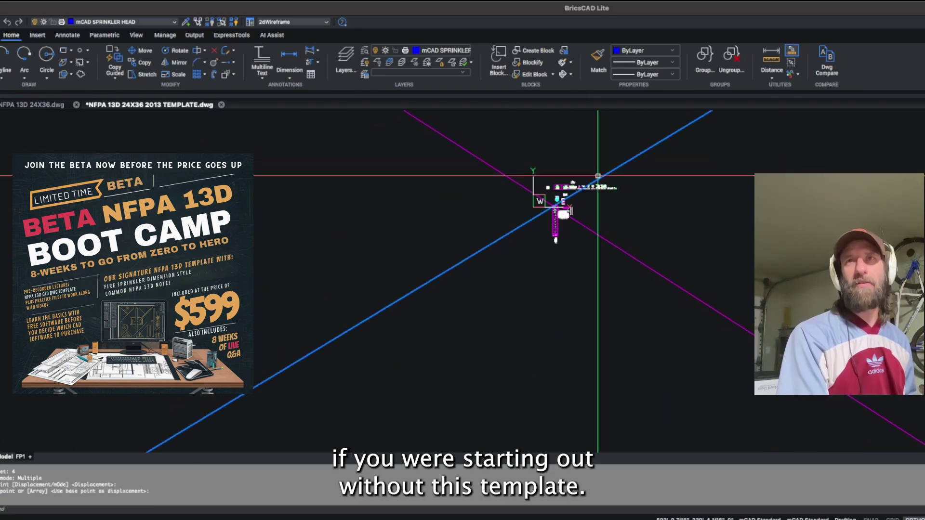
{"action": "scroll", "coordinate": [596, 179], "scroll_direction": "up", "scroll_amount": 5}
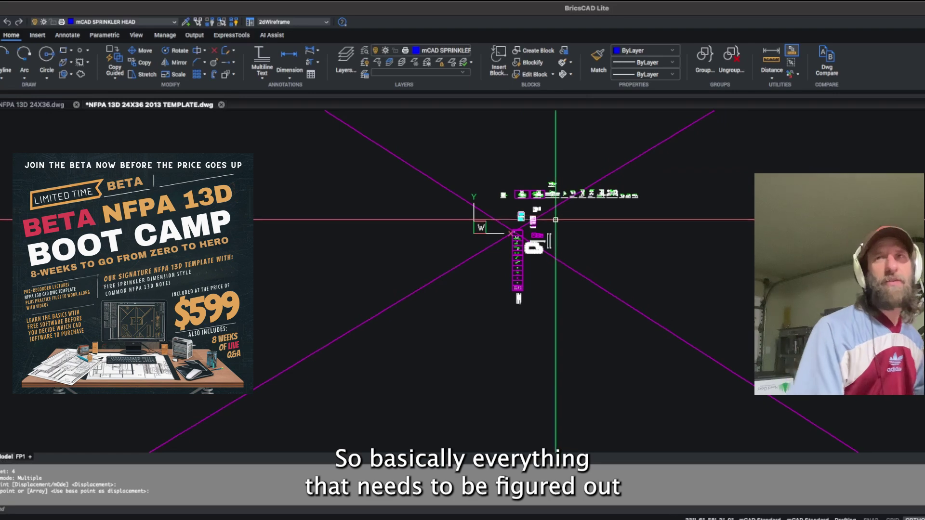
{"action": "scroll", "coordinate": [548, 251], "scroll_direction": "up", "scroll_amount": 5}
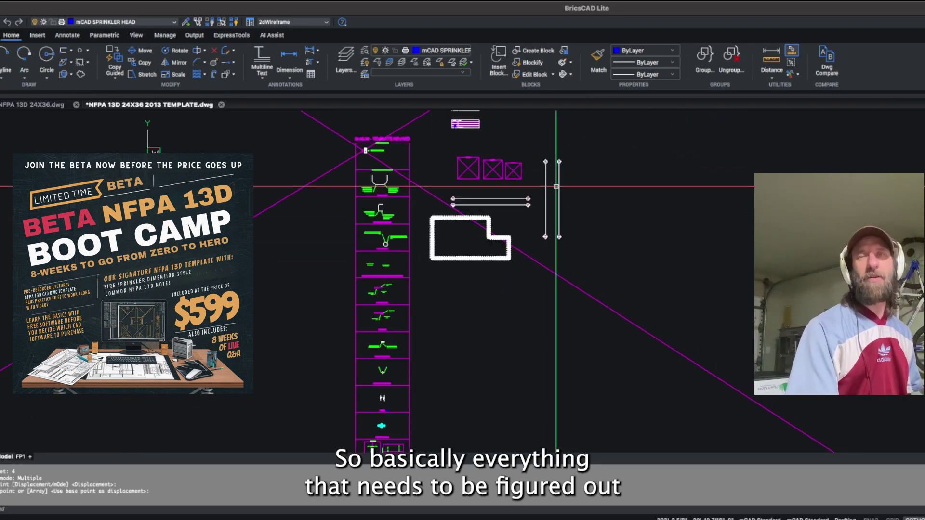
{"action": "scroll", "coordinate": [558, 164], "scroll_direction": "up", "scroll_amount": 5}
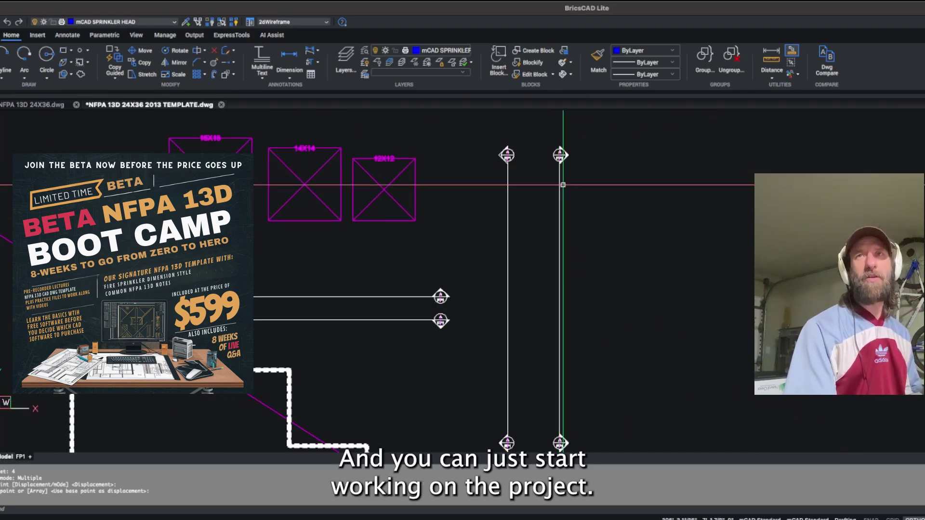
{"action": "scroll", "coordinate": [566, 194], "scroll_direction": "down", "scroll_amount": 5}
{"action": "scroll", "coordinate": [566, 196], "scroll_direction": "up", "scroll_amount": 5}
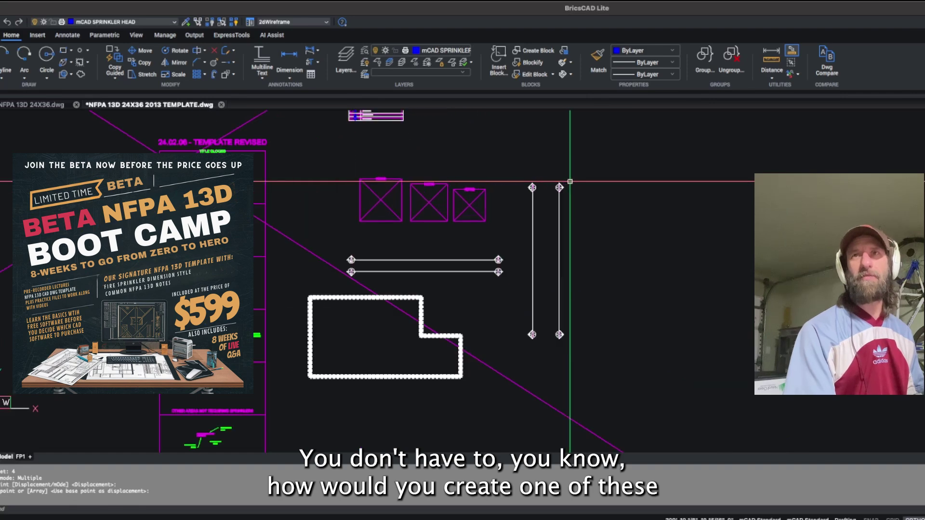
Examine the FP1 section line markers and the thick dashed work-area outline, including where they sit within the whole template.
{"action": "scroll", "coordinate": [558, 203], "scroll_direction": "up", "scroll_amount": 6}
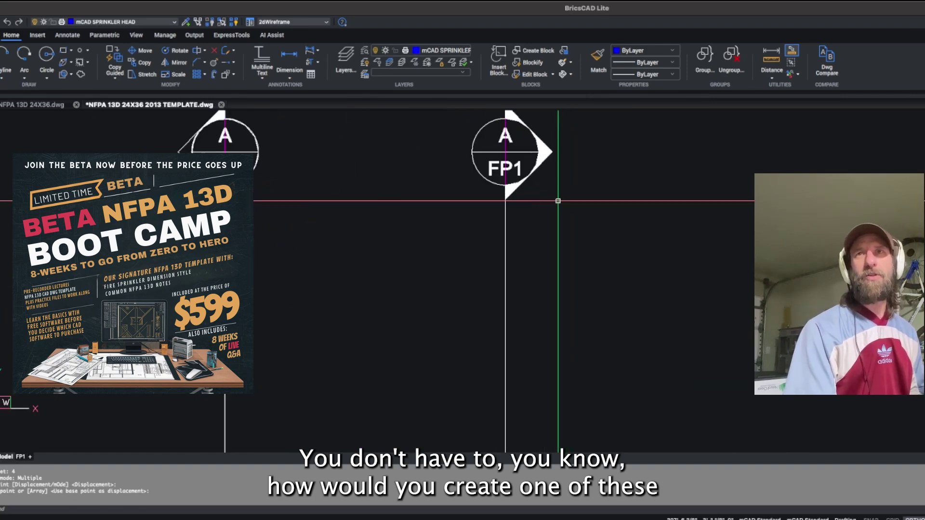
{"action": "scroll", "coordinate": [514, 183], "scroll_direction": "down", "scroll_amount": 2}
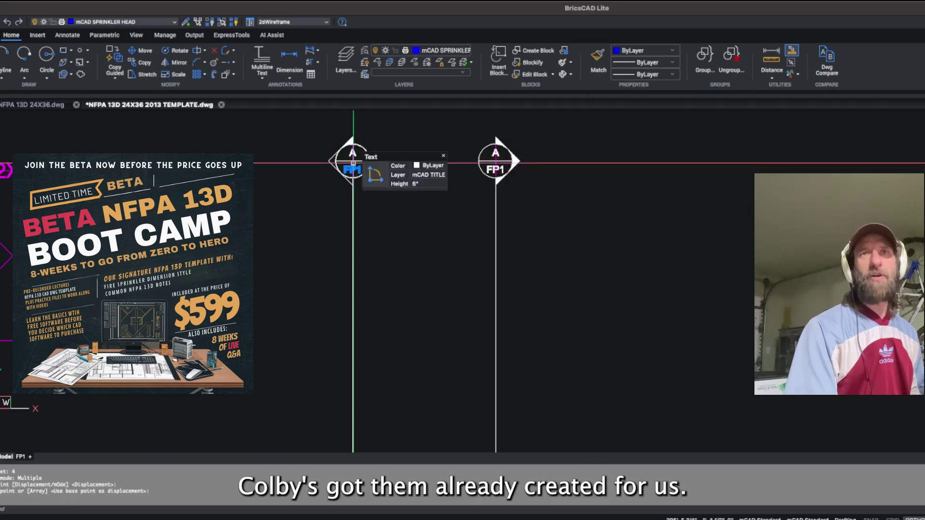
{"action": "scroll", "coordinate": [338, 151], "scroll_direction": "up", "scroll_amount": 3}
{"action": "scroll", "coordinate": [337, 144], "scroll_direction": "down", "scroll_amount": 8}
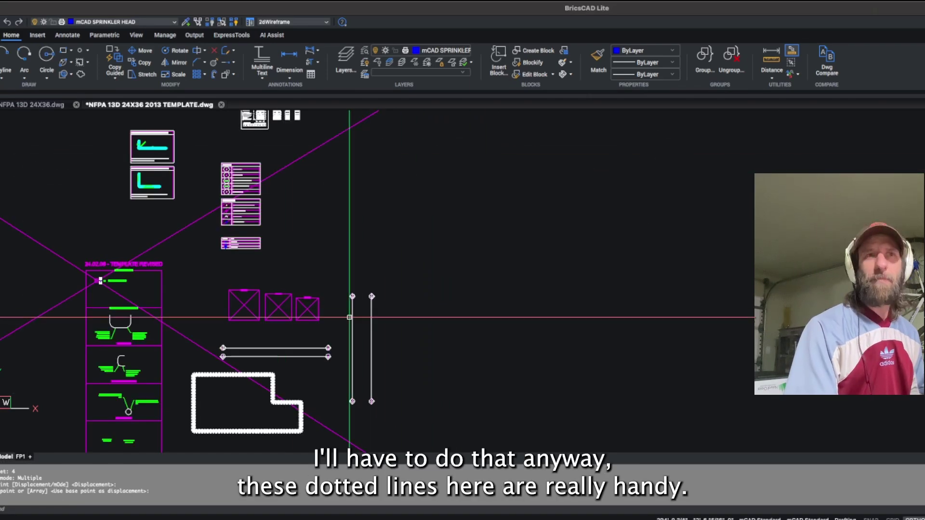
{"action": "scroll", "coordinate": [279, 391], "scroll_direction": "up", "scroll_amount": 10}
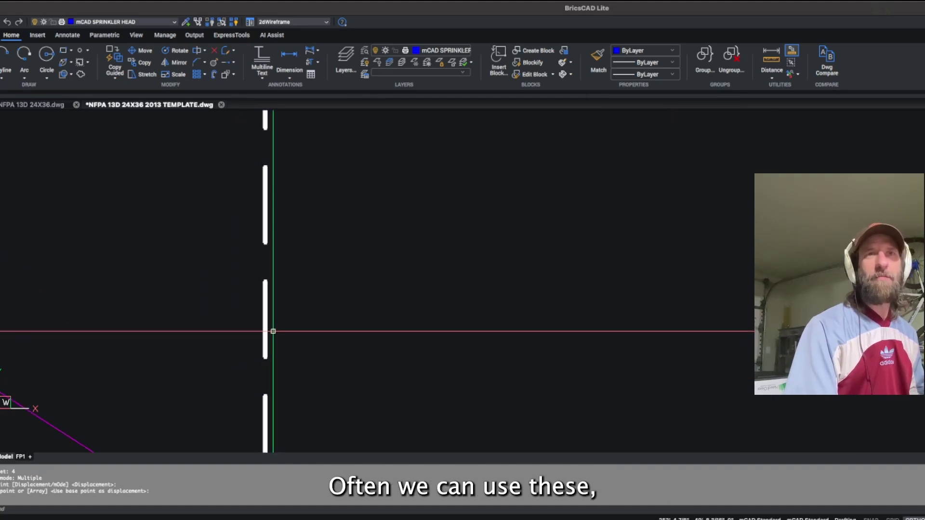
{"action": "mouse_move", "coordinate": [262, 332]}
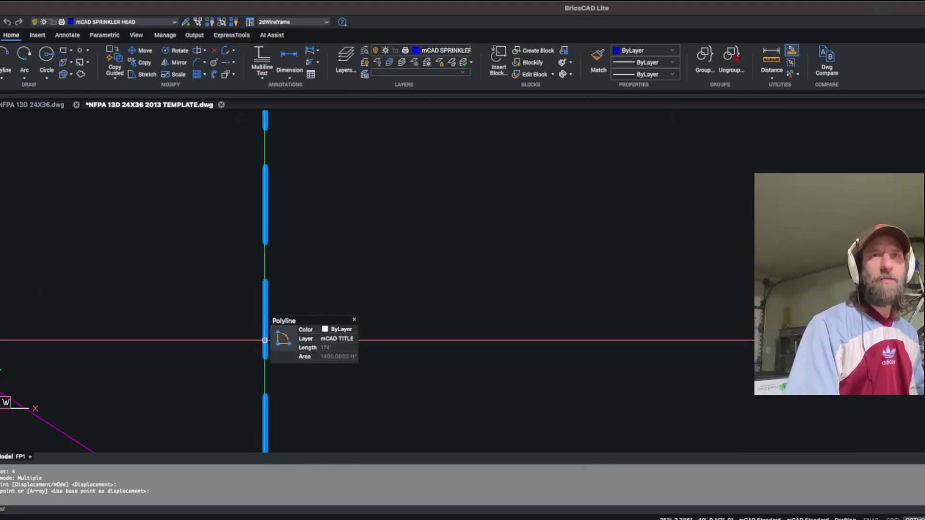
{"action": "scroll", "coordinate": [265, 332], "scroll_direction": "down", "scroll_amount": 6}
{"action": "scroll", "coordinate": [214, 350], "scroll_direction": "down", "scroll_amount": 5}
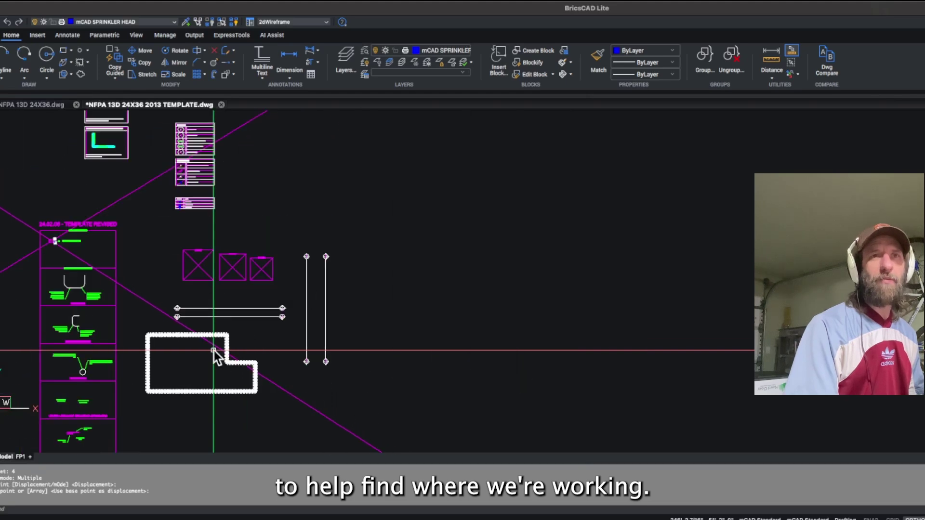
{"action": "scroll", "coordinate": [189, 358], "scroll_direction": "up", "scroll_amount": 4}
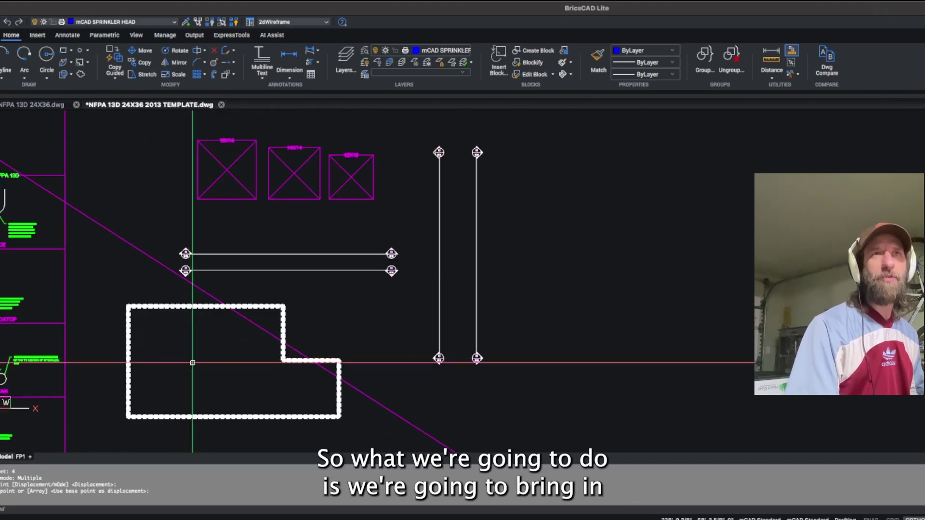
{"action": "scroll", "coordinate": [144, 320], "scroll_direction": "up", "scroll_amount": 3}
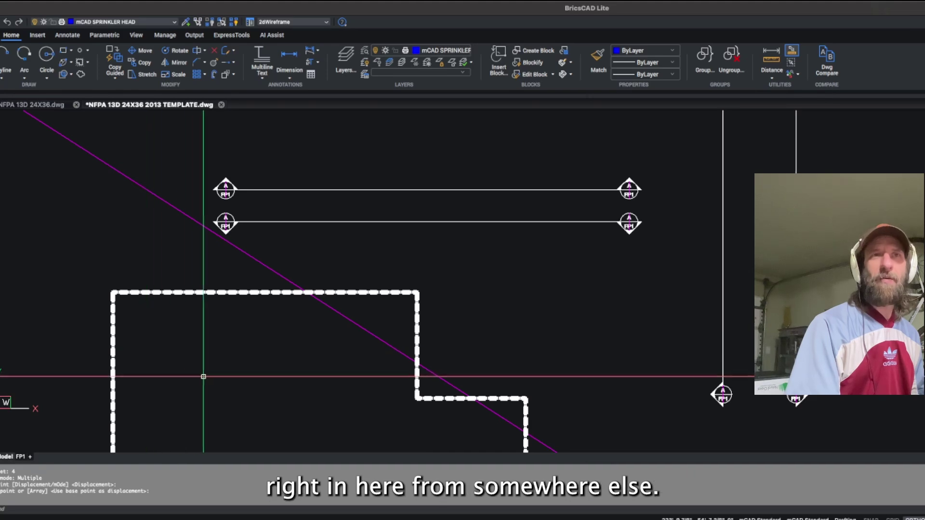
{"action": "scroll", "coordinate": [192, 343], "scroll_direction": "down", "scroll_amount": 5}
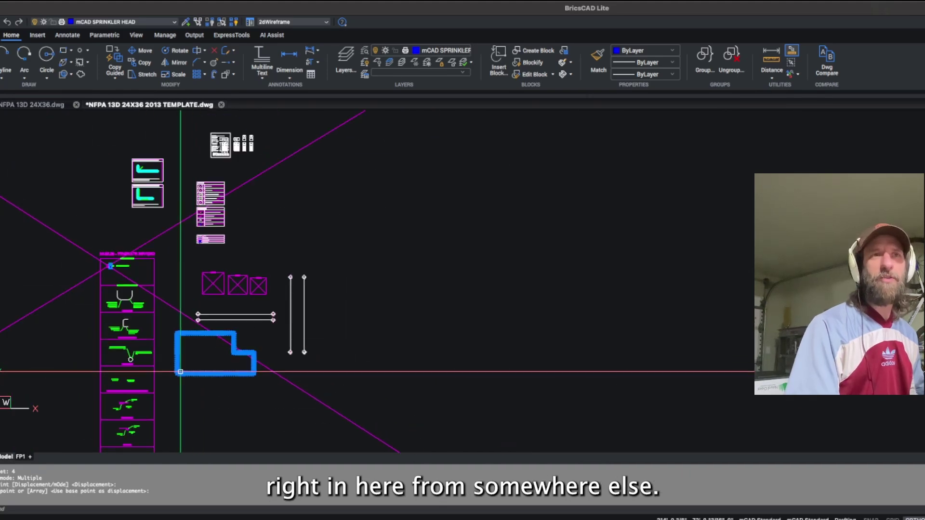
{"action": "scroll", "coordinate": [206, 370], "scroll_direction": "down", "scroll_amount": 3}
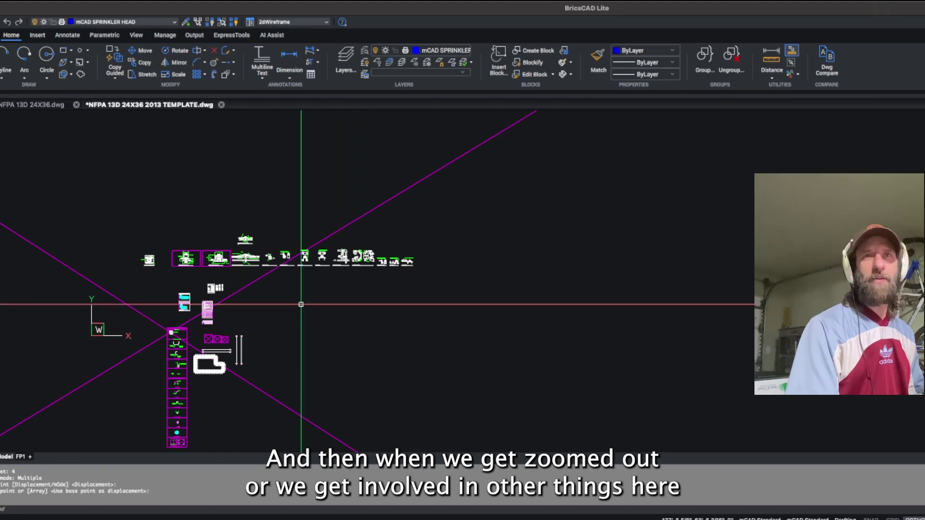
{"action": "scroll", "coordinate": [309, 258], "scroll_direction": "up", "scroll_amount": 3}
{"action": "scroll", "coordinate": [241, 333], "scroll_direction": "down", "scroll_amount": 5}
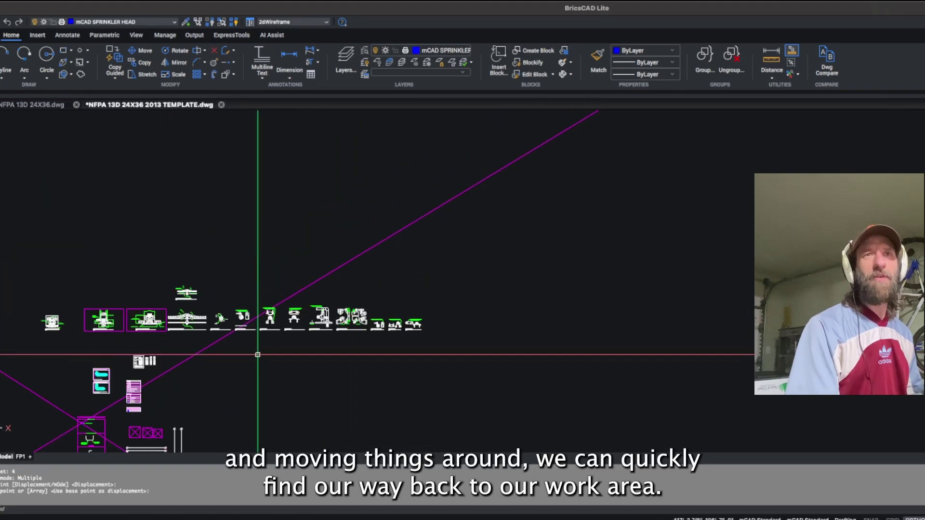
Enlarge the thick dashed work-area outline by stretching its lower edge downward and its right edge outward.
{"action": "scroll", "coordinate": [210, 427], "scroll_direction": "up", "scroll_amount": 5}
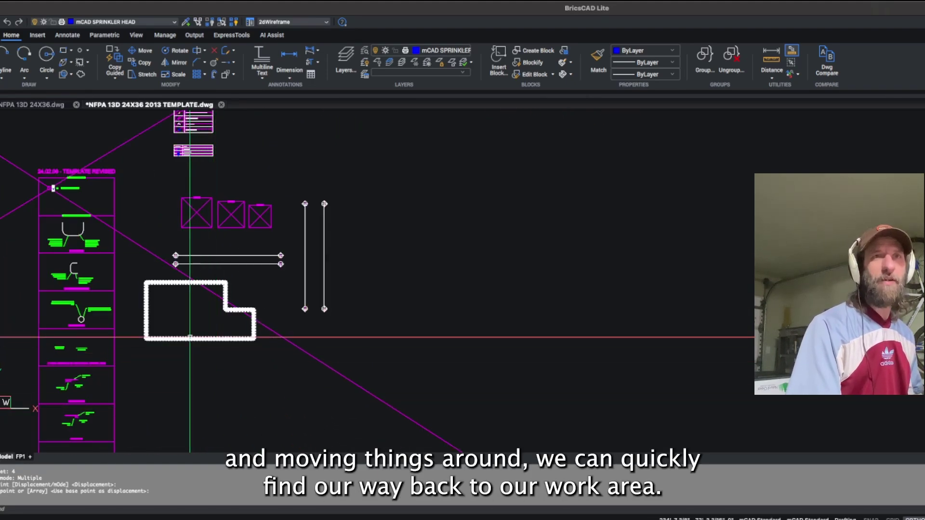
{"action": "scroll", "coordinate": [189, 337], "scroll_direction": "up", "scroll_amount": 2}
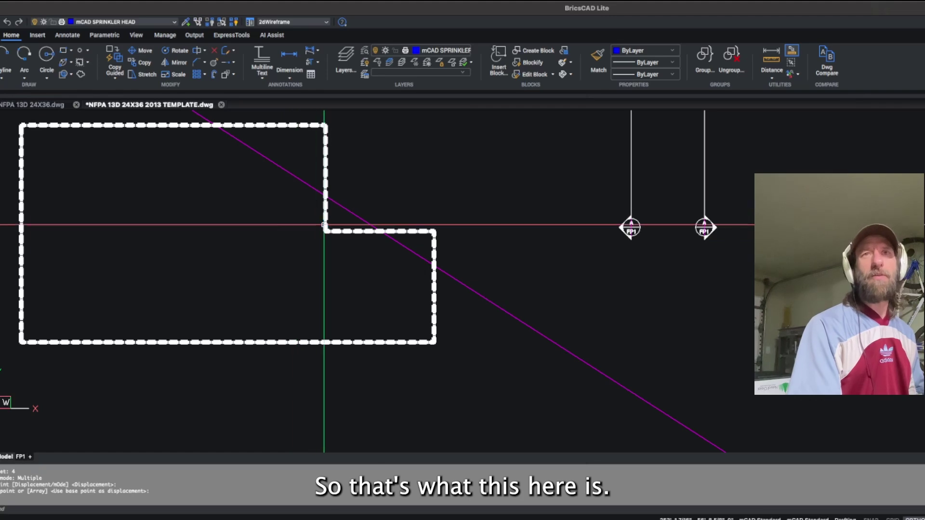
{"action": "left_click", "coordinate": [404, 232]}
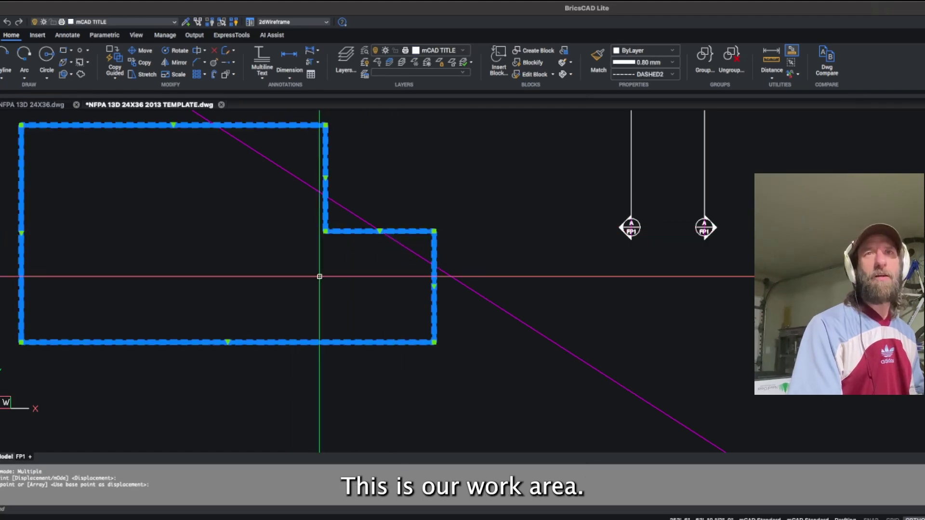
{"action": "scroll", "coordinate": [235, 309], "scroll_direction": "down", "scroll_amount": 7}
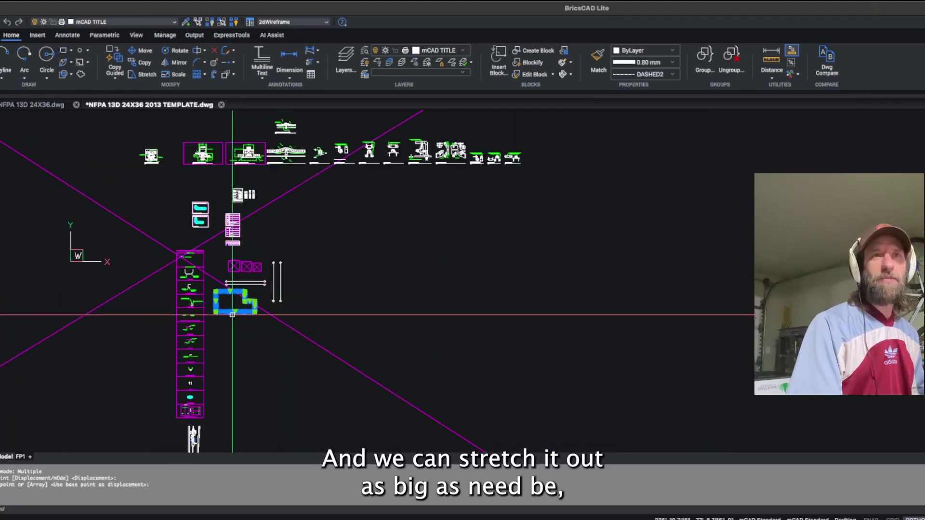
{"action": "left_click", "coordinate": [236, 312]}
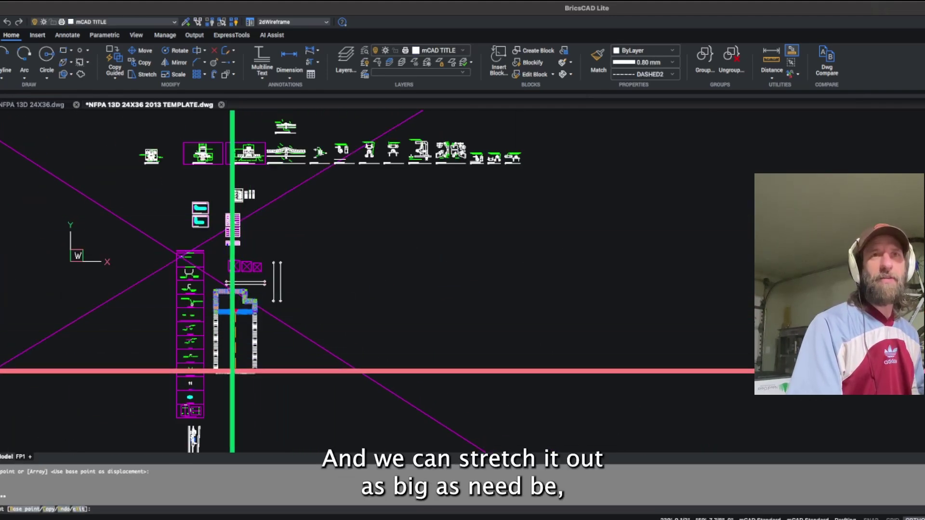
{"action": "left_click", "coordinate": [257, 336]}
{"action": "left_click", "coordinate": [257, 336]}
{"action": "left_click", "coordinate": [297, 340]}
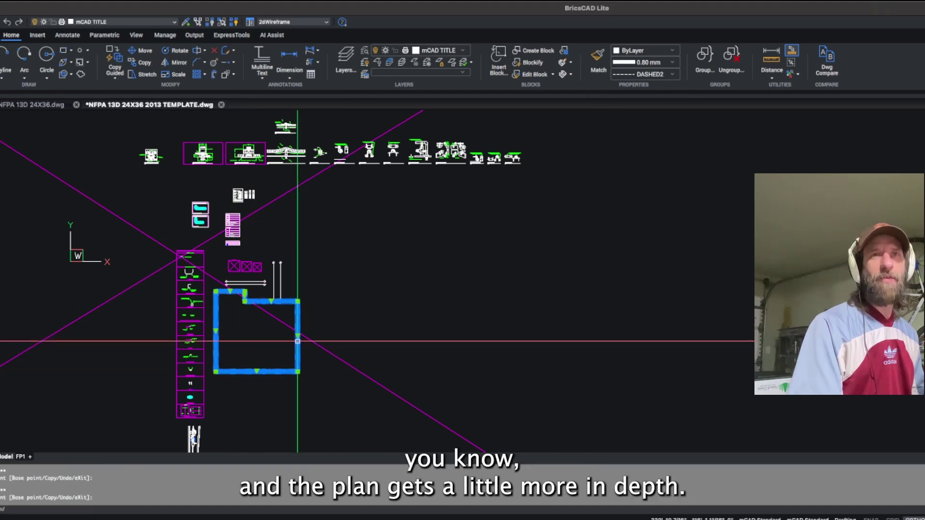
{"action": "scroll", "coordinate": [262, 347], "scroll_direction": "up", "scroll_amount": 7}
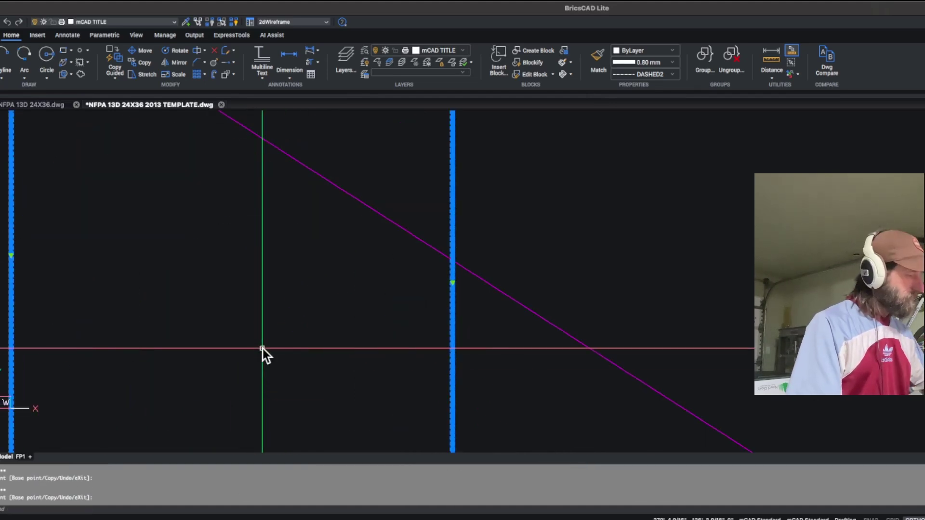
{"action": "key", "text": "Escape"}
Review the enlarged work-area outline up close and in relation to the template's whole model space.
{"action": "scroll", "coordinate": [262, 349], "scroll_direction": "down", "scroll_amount": 7}
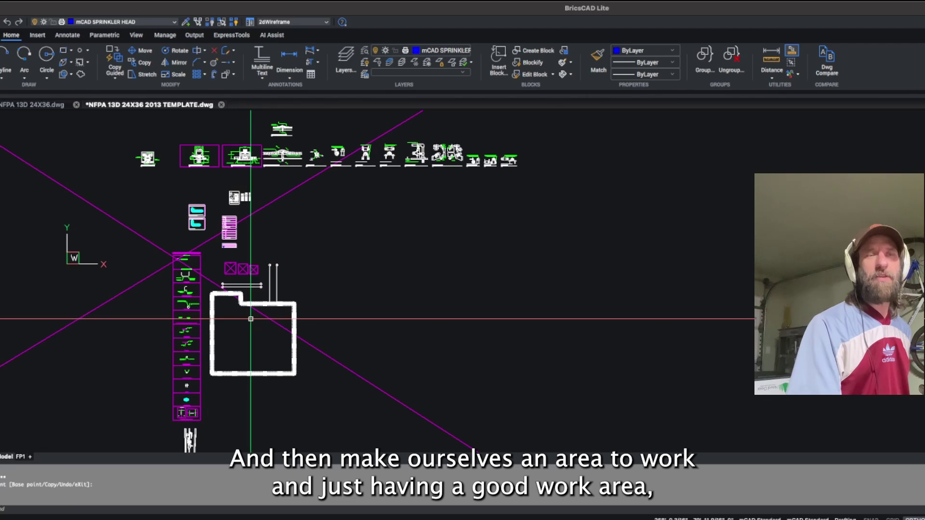
{"action": "scroll", "coordinate": [242, 326], "scroll_direction": "up", "scroll_amount": 6}
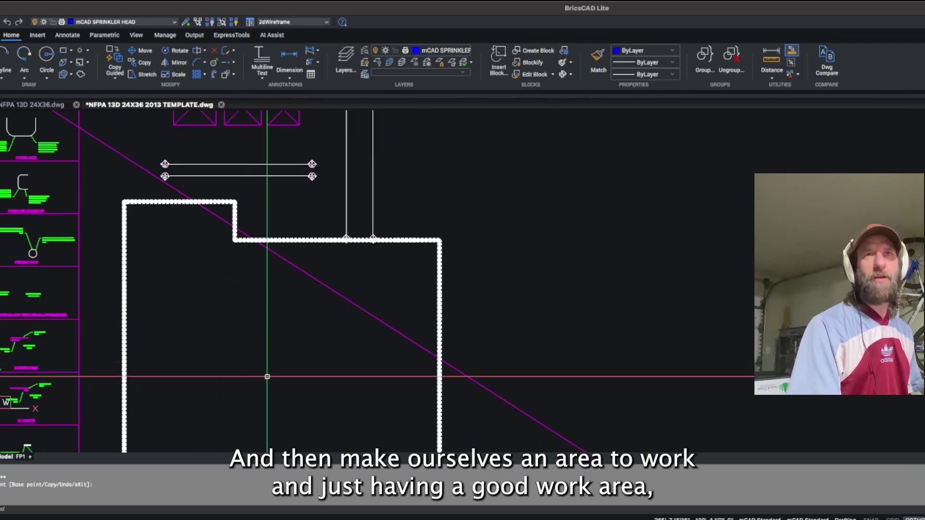
{"action": "scroll", "coordinate": [267, 377], "scroll_direction": "down", "scroll_amount": 3}
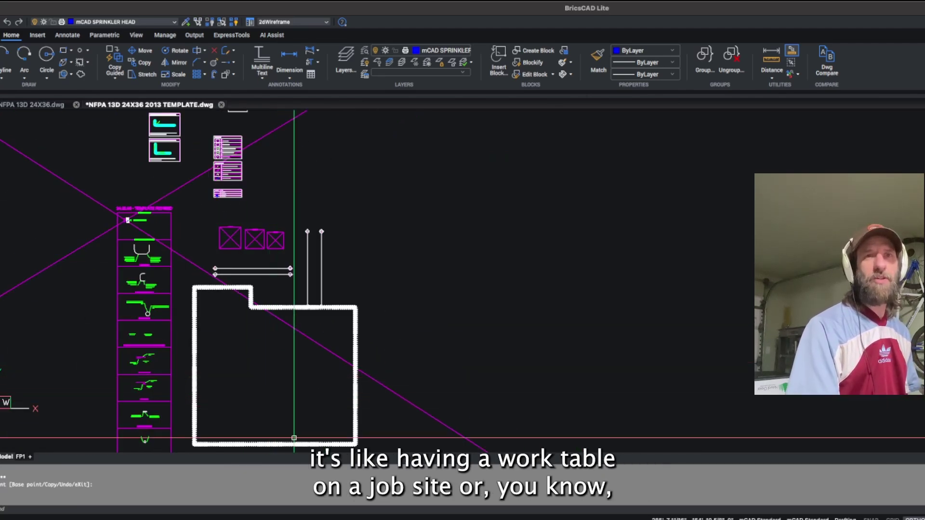
{"action": "scroll", "coordinate": [382, 446], "scroll_direction": "up", "scroll_amount": 2}
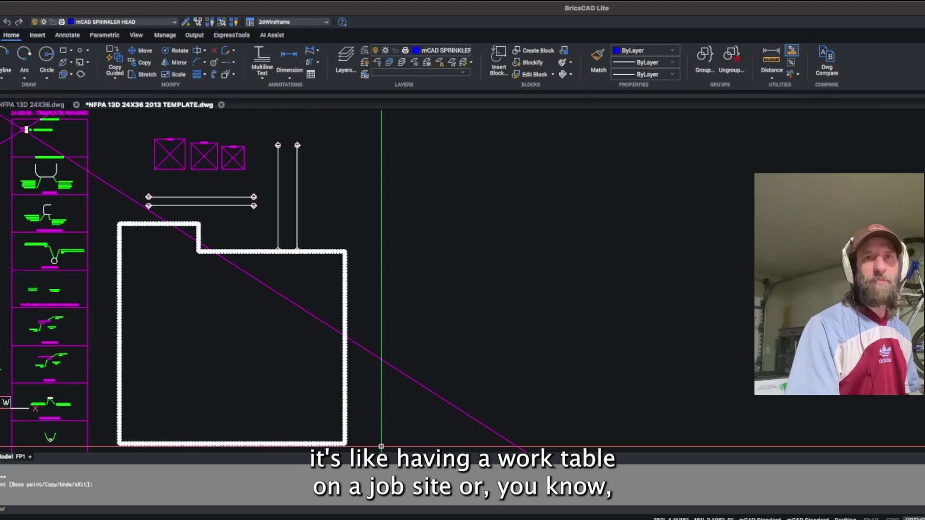
{"action": "scroll", "coordinate": [381, 446], "scroll_direction": "down", "scroll_amount": 5}
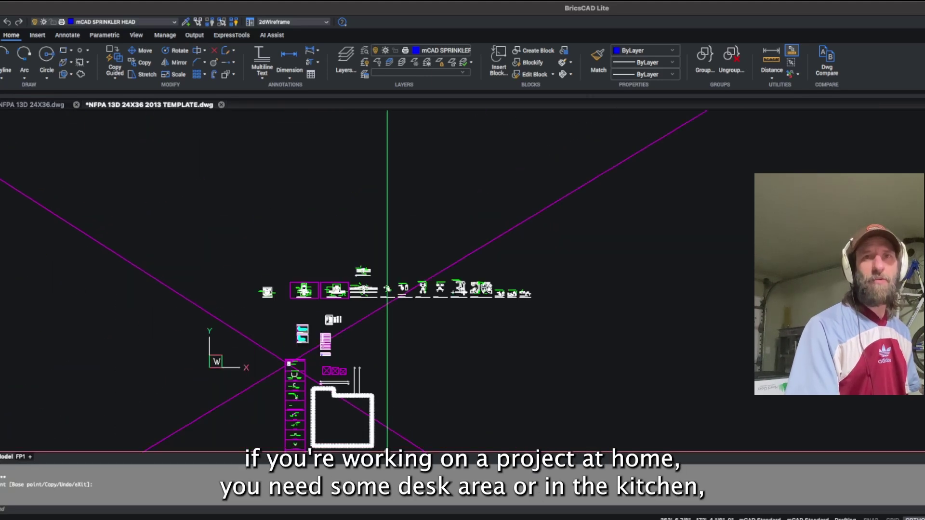
{"action": "scroll", "coordinate": [391, 450], "scroll_direction": "up", "scroll_amount": 4}
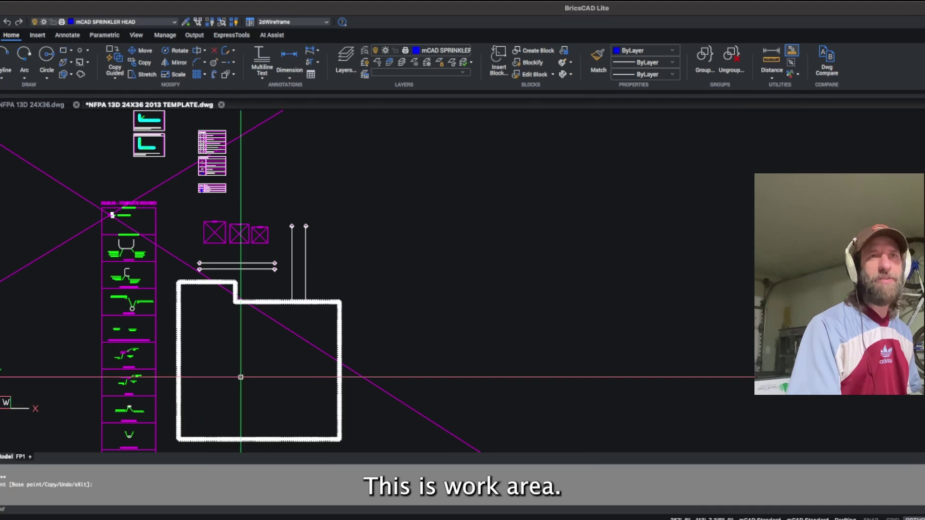
{"action": "scroll", "coordinate": [241, 377], "scroll_direction": "down", "scroll_amount": 5}
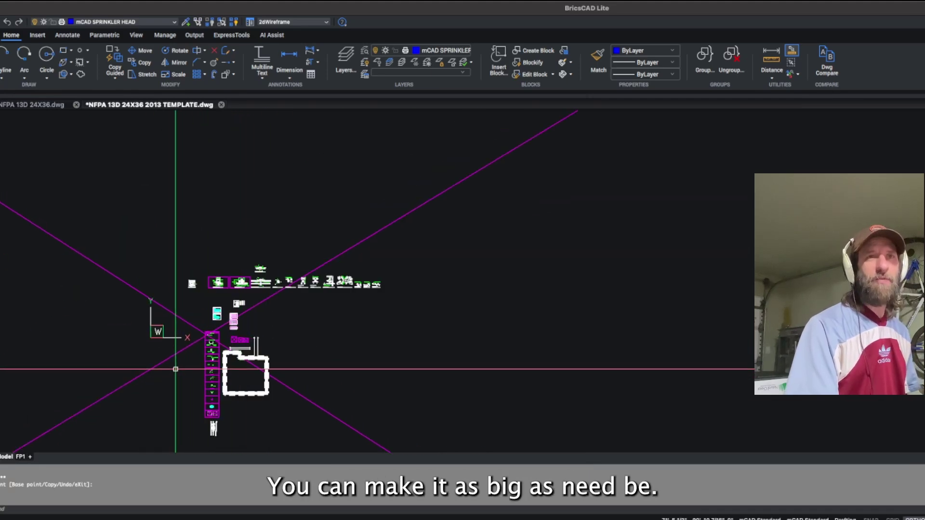
{"action": "scroll", "coordinate": [178, 370], "scroll_direction": "up", "scroll_amount": 4}
Read the NOTES FOR NFPA 13D clearance notes for the fireplace, oven or cooktop, and ceiling fan.
{"action": "scroll", "coordinate": [248, 374], "scroll_direction": "up", "scroll_amount": 6}
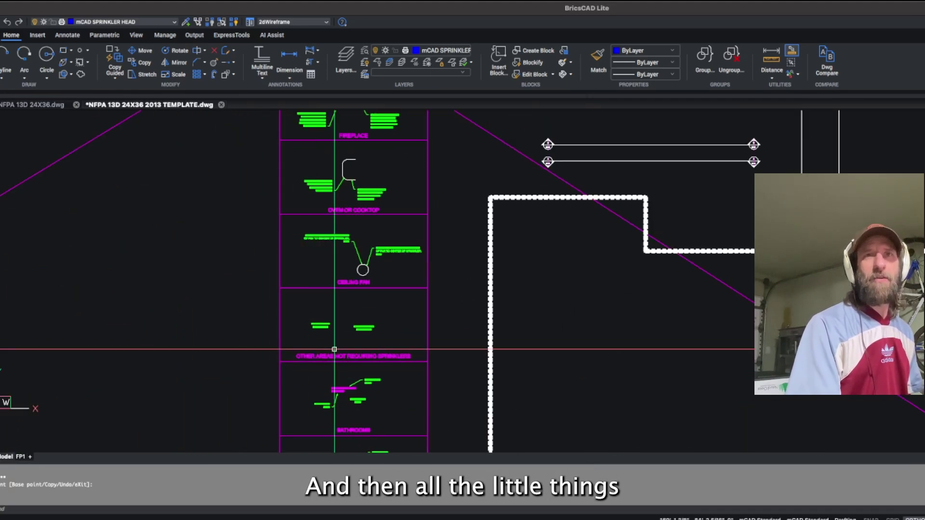
{"action": "scroll", "coordinate": [398, 190], "scroll_direction": "up", "scroll_amount": 4}
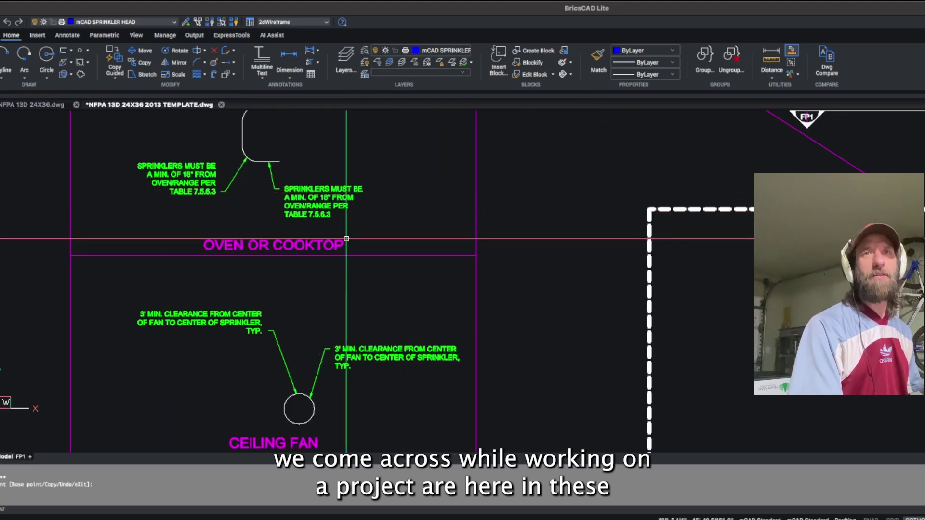
{"action": "scroll", "coordinate": [347, 238], "scroll_direction": "down", "scroll_amount": 5}
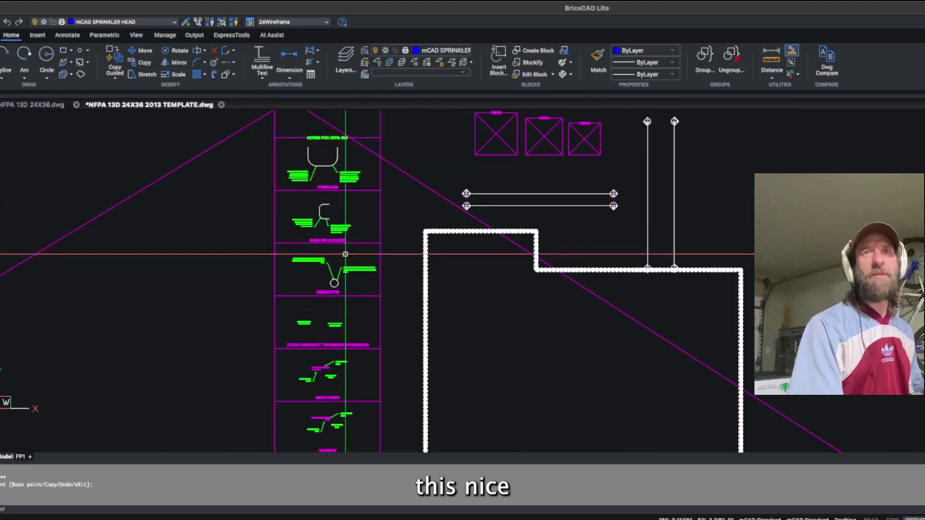
{"action": "scroll", "coordinate": [323, 165], "scroll_direction": "up", "scroll_amount": 3}
{"action": "scroll", "coordinate": [347, 203], "scroll_direction": "down", "scroll_amount": 1}
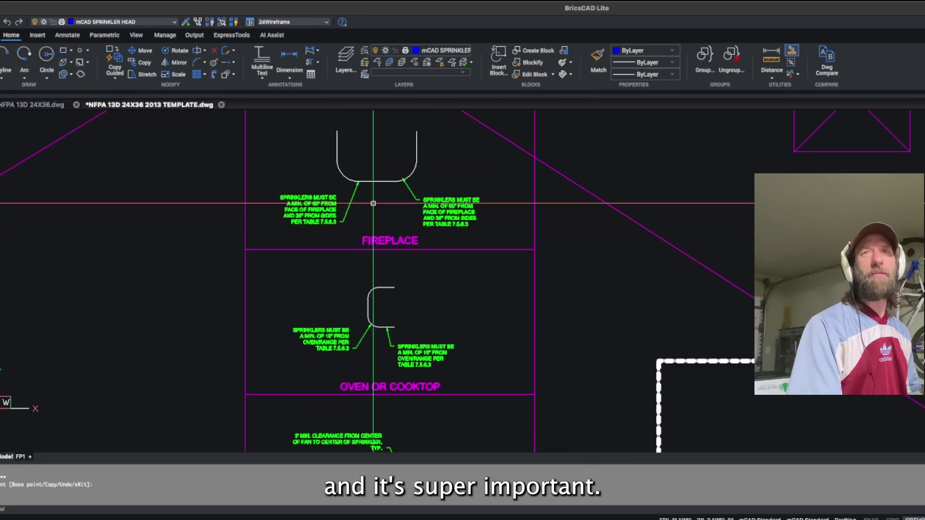
{"action": "scroll", "coordinate": [334, 199], "scroll_direction": "up", "scroll_amount": 3}
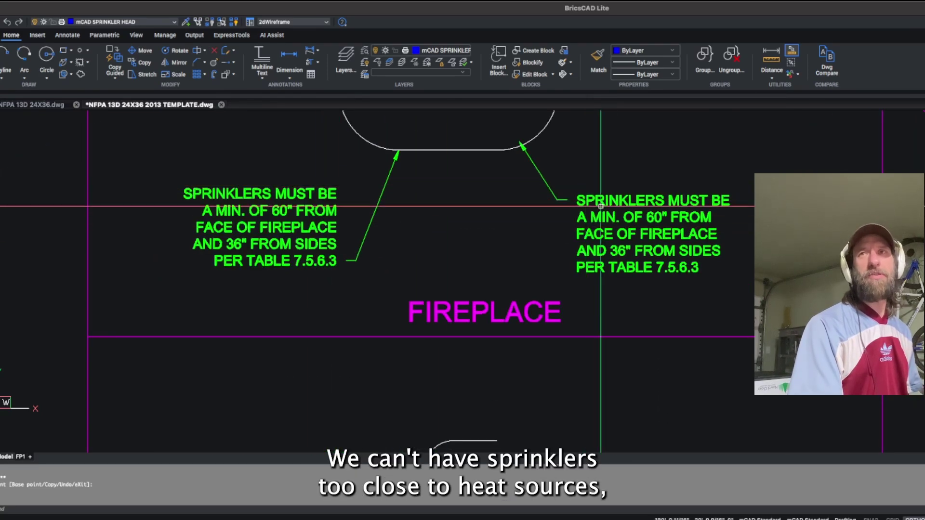
{"action": "scroll", "coordinate": [592, 241], "scroll_direction": "down", "scroll_amount": 3}
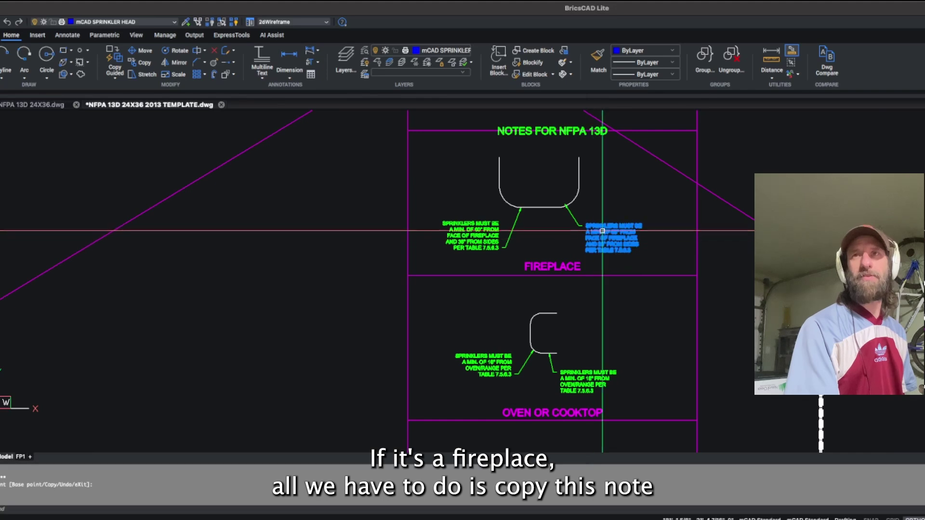
Select the right-hand fireplace clearance note together with its leader, and inspect the matching oven or cooktop note.
{"action": "mouse_move", "coordinate": [601, 232]}
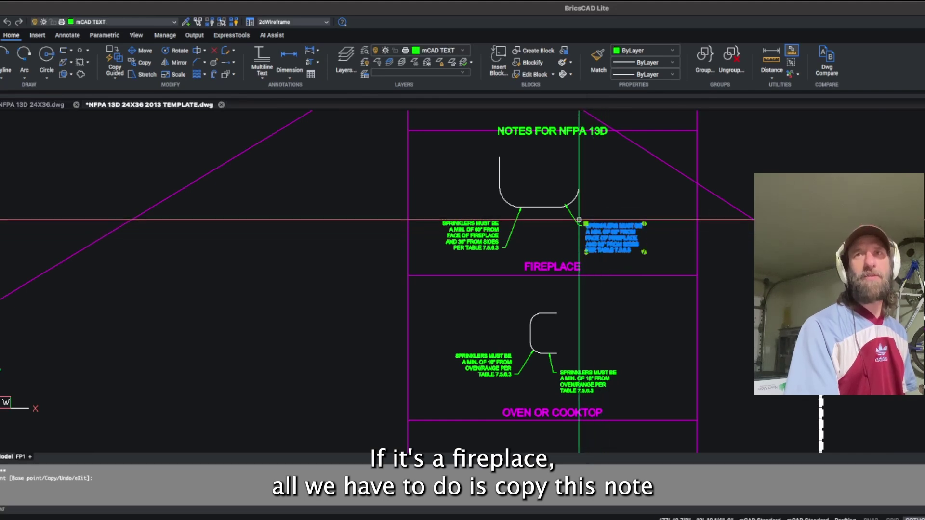
{"action": "scroll", "coordinate": [424, 329], "scroll_direction": "up", "scroll_amount": 2}
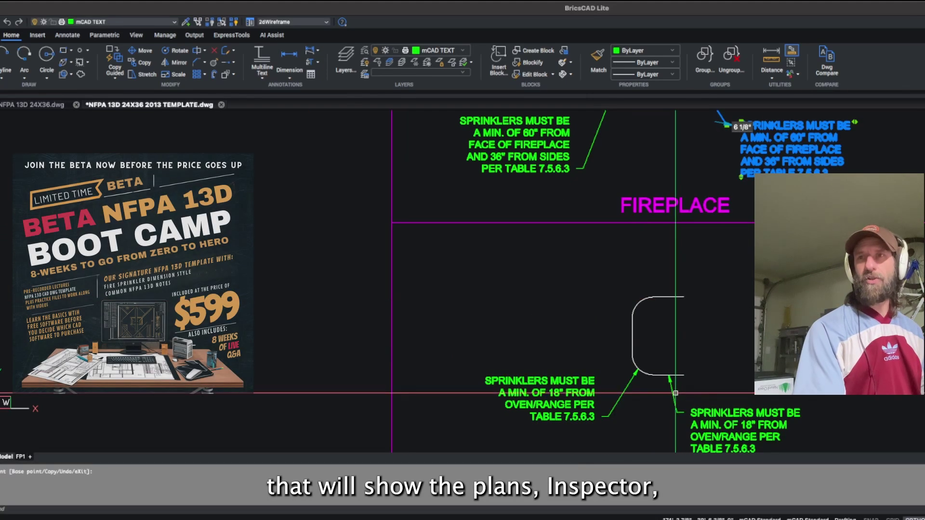
{"action": "scroll", "coordinate": [733, 415], "scroll_direction": "down", "scroll_amount": 3}
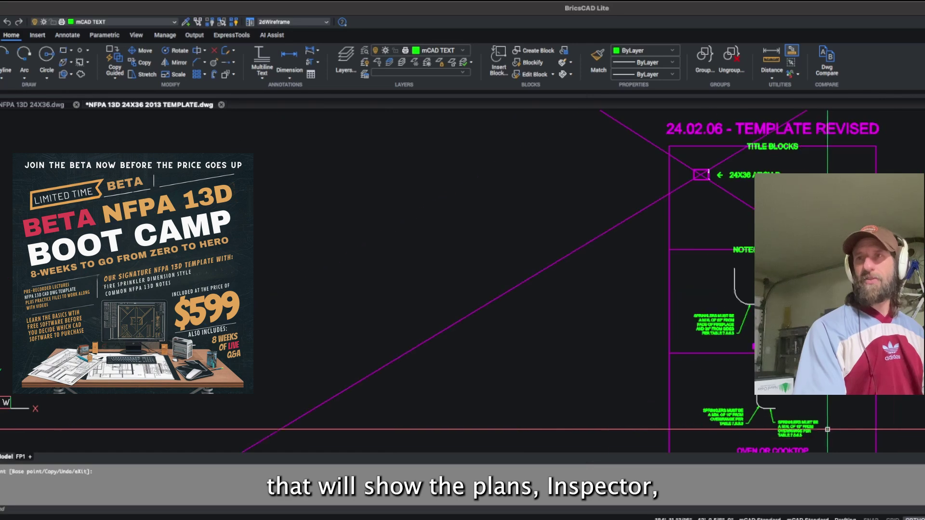
{"action": "scroll", "coordinate": [823, 439], "scroll_direction": "up", "scroll_amount": 4}
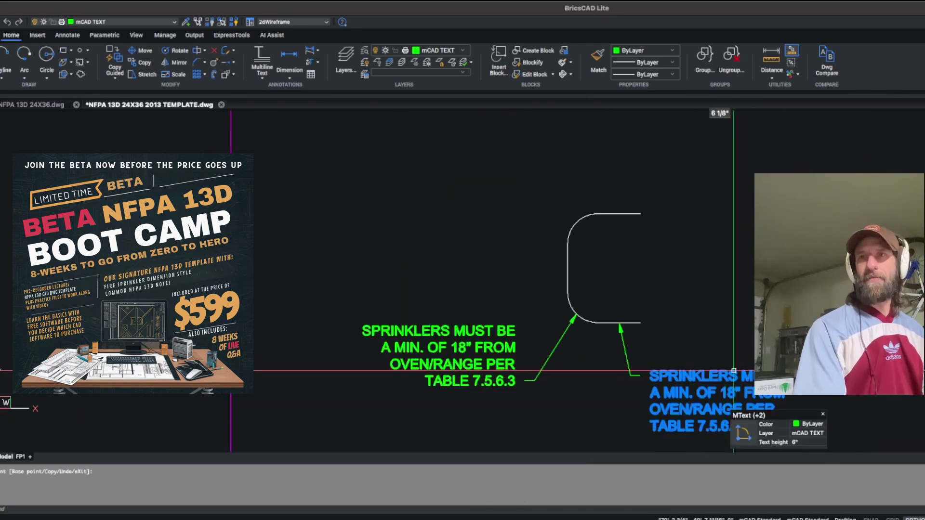
Review the oven or cooktop and ceiling fan clearance notes up close and within the NOTES FOR NFPA 13D column.
{"action": "scroll", "coordinate": [829, 407], "scroll_direction": "down", "scroll_amount": 4}
{"action": "scroll", "coordinate": [829, 414], "scroll_direction": "down", "scroll_amount": 2}
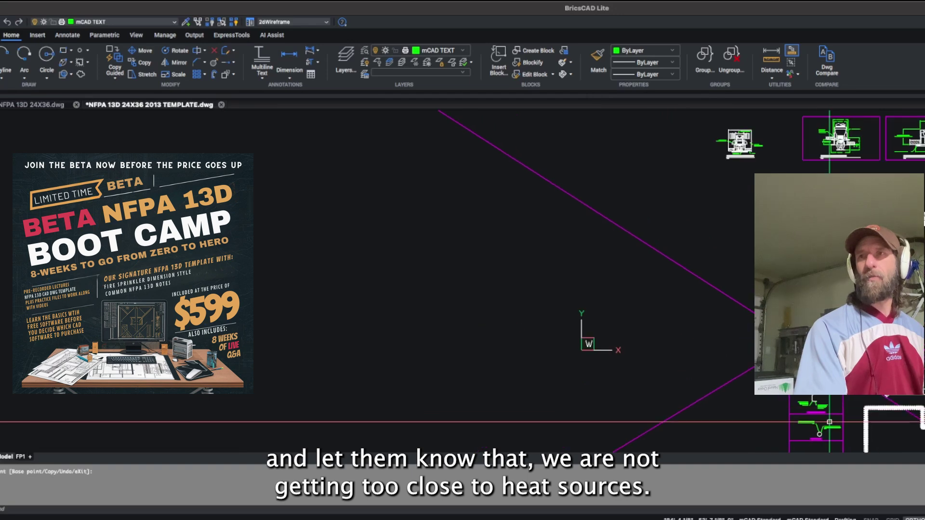
{"action": "scroll", "coordinate": [827, 427], "scroll_direction": "up", "scroll_amount": 4}
{"action": "scroll", "coordinate": [827, 429], "scroll_direction": "up", "scroll_amount": 5}
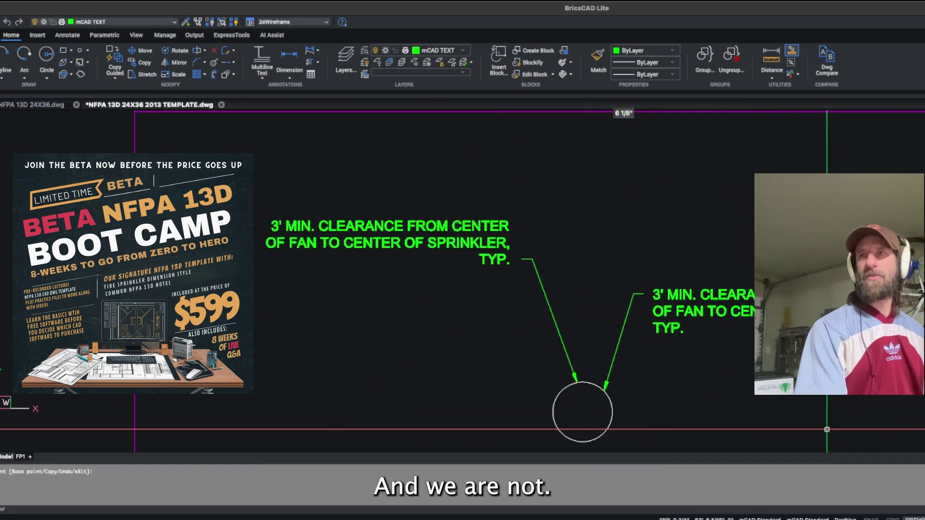
{"action": "scroll", "coordinate": [806, 425], "scroll_direction": "down", "scroll_amount": 5}
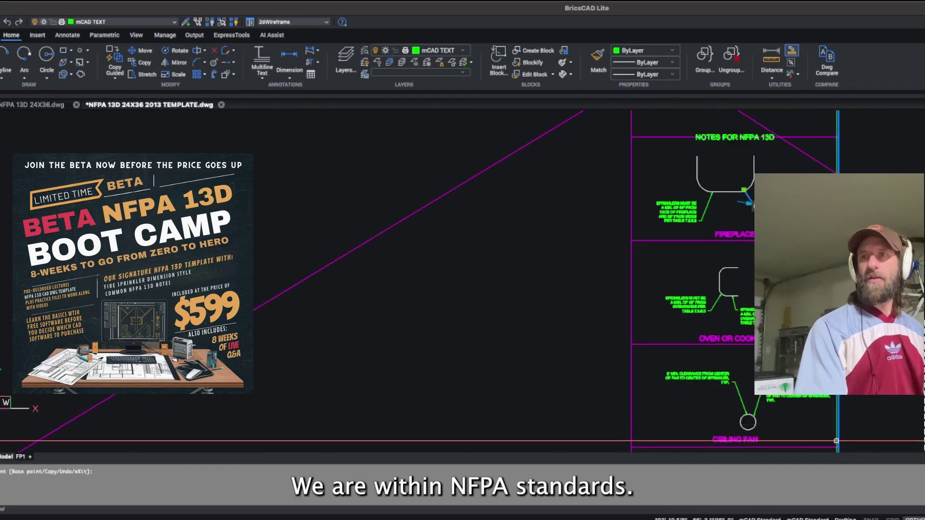
{"action": "scroll", "coordinate": [837, 441], "scroll_direction": "up", "scroll_amount": 5}
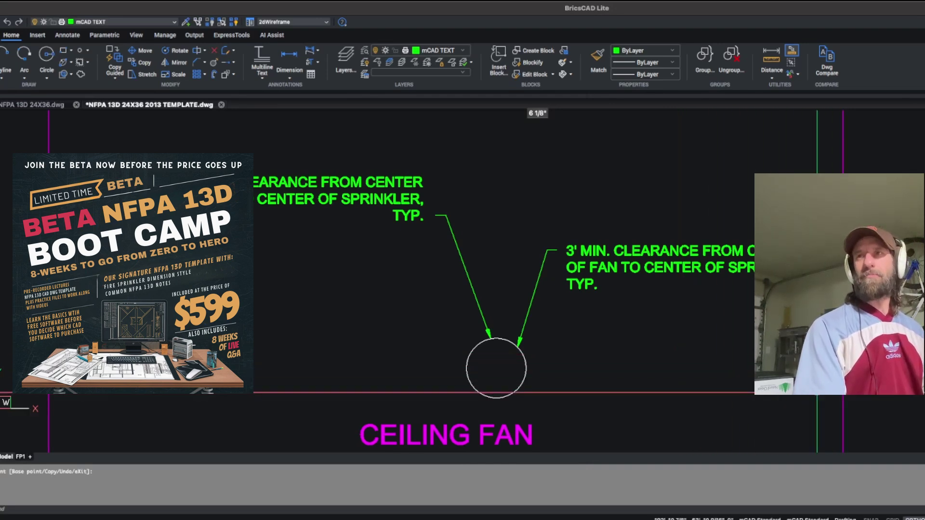
{"action": "scroll", "coordinate": [817, 394], "scroll_direction": "down", "scroll_amount": 3}
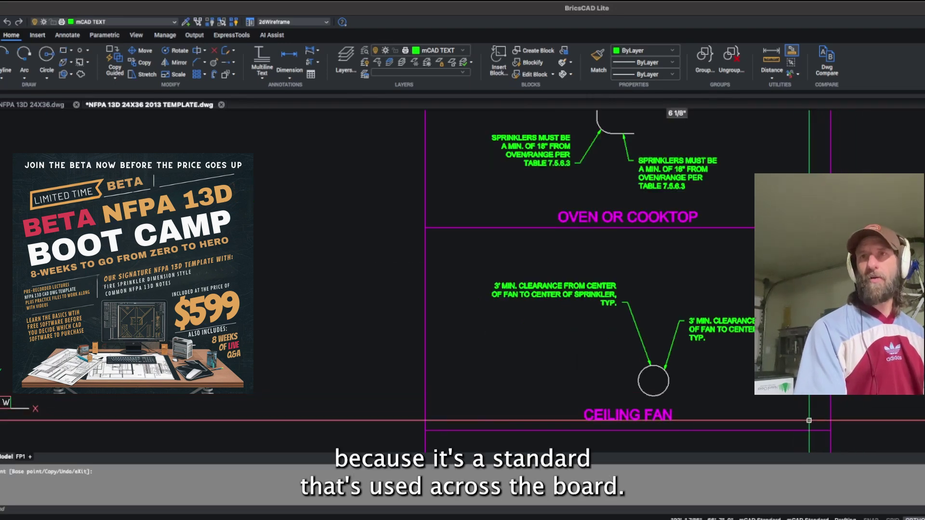
{"action": "scroll", "coordinate": [715, 400], "scroll_direction": "down", "scroll_amount": 10}
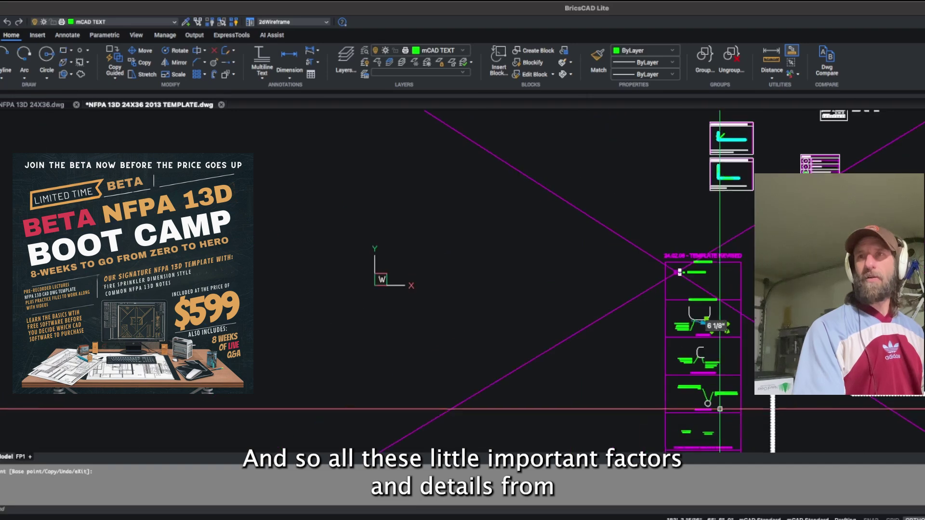
Examine the SHADOW AREAS notes and the neighbouring closets and hydraulic nodes entries in the notes column.
{"action": "scroll", "coordinate": [728, 444], "scroll_direction": "up", "scroll_amount": 8}
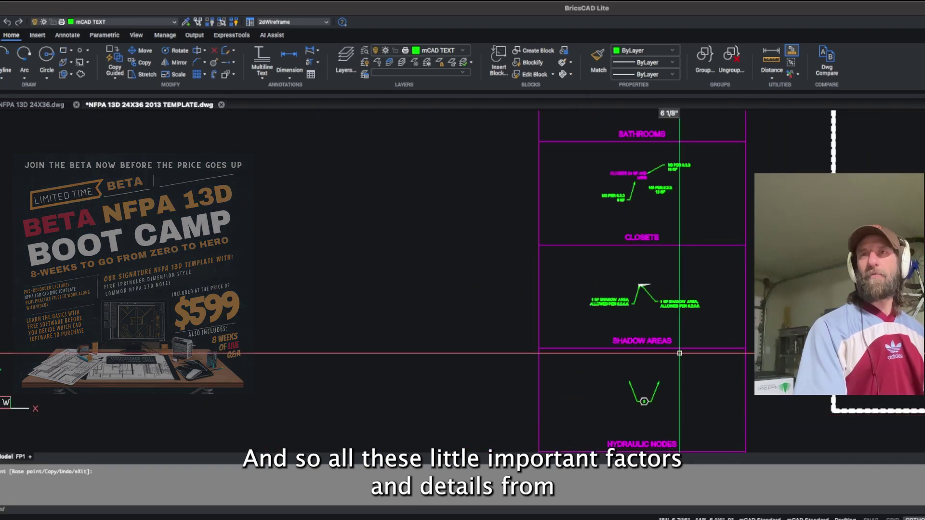
{"action": "scroll", "coordinate": [679, 356], "scroll_direction": "up", "scroll_amount": 5}
{"action": "scroll", "coordinate": [687, 328], "scroll_direction": "down", "scroll_amount": 3}
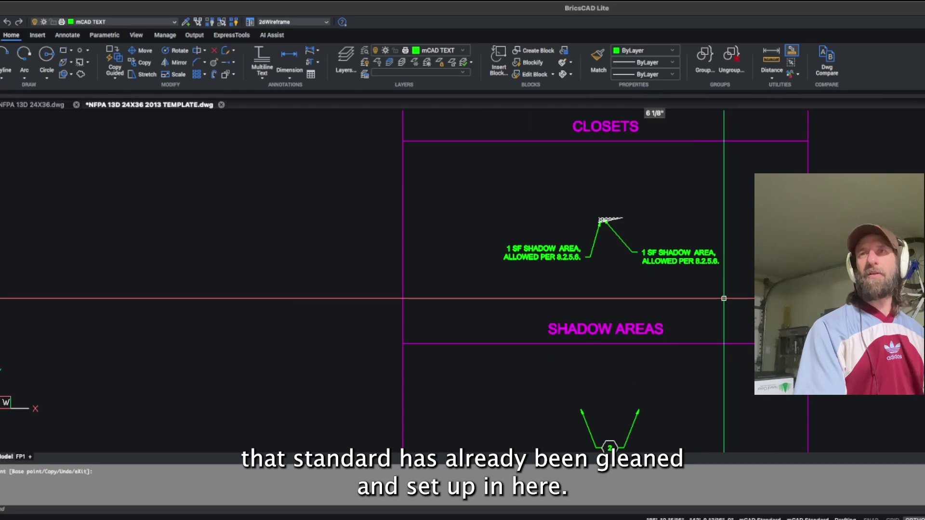
{"action": "scroll", "coordinate": [723, 294], "scroll_direction": "down", "scroll_amount": 5}
{"action": "scroll", "coordinate": [694, 201], "scroll_direction": "up", "scroll_amount": 5}
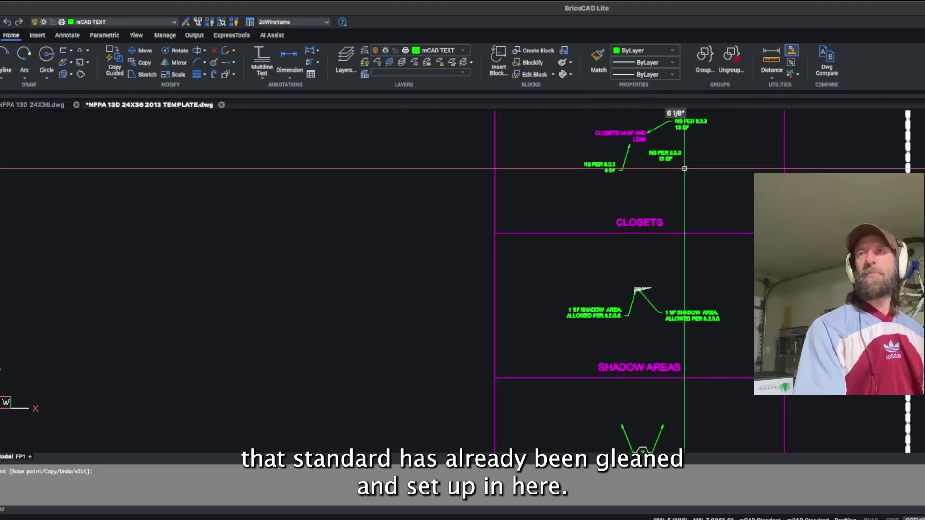
Read the CLOSETS notes for closets of 24 SF and less, including the NS PER 8.3.3 labels with leaders.
{"action": "scroll", "coordinate": [687, 167], "scroll_direction": "down", "scroll_amount": 2}
{"action": "scroll", "coordinate": [698, 165], "scroll_direction": "up", "scroll_amount": 10}
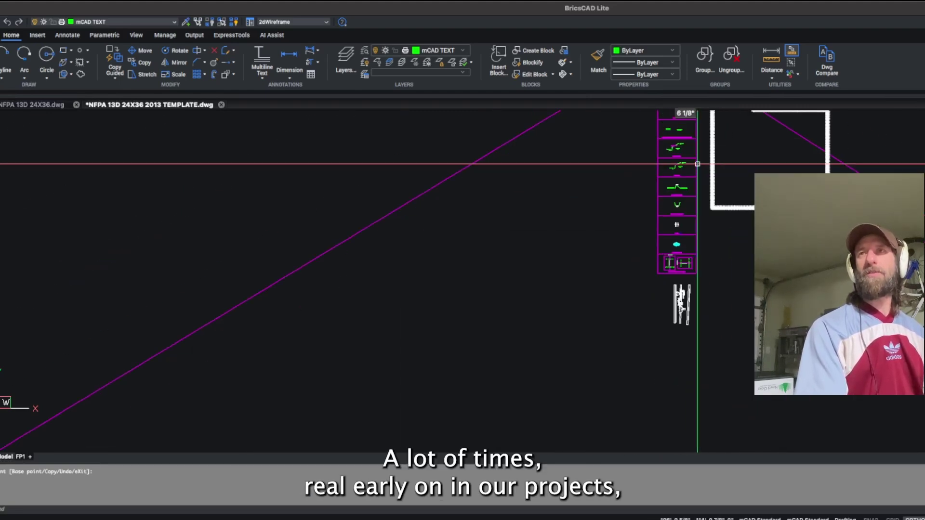
{"action": "scroll", "coordinate": [680, 166], "scroll_direction": "up", "scroll_amount": 6}
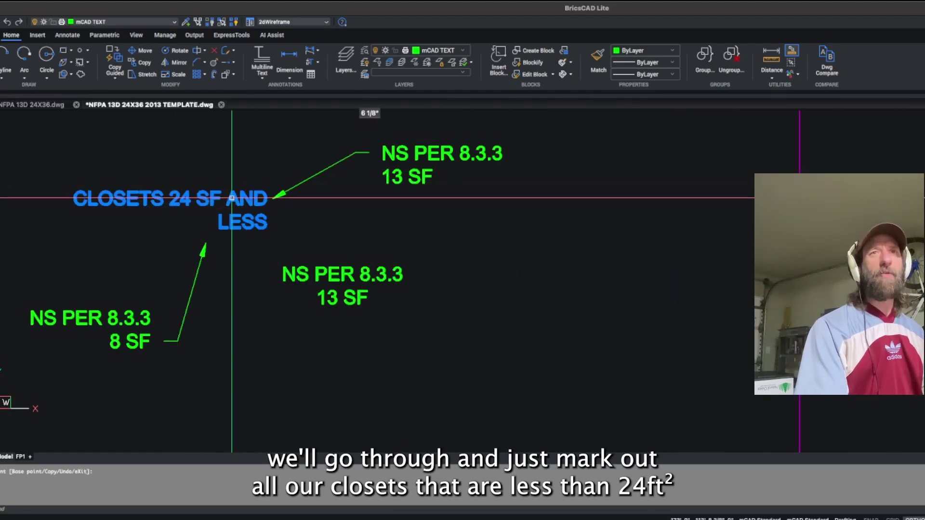
{"action": "left_click", "coordinate": [203, 201]}
{"action": "scroll", "coordinate": [365, 282], "scroll_direction": "down", "scroll_amount": 8}
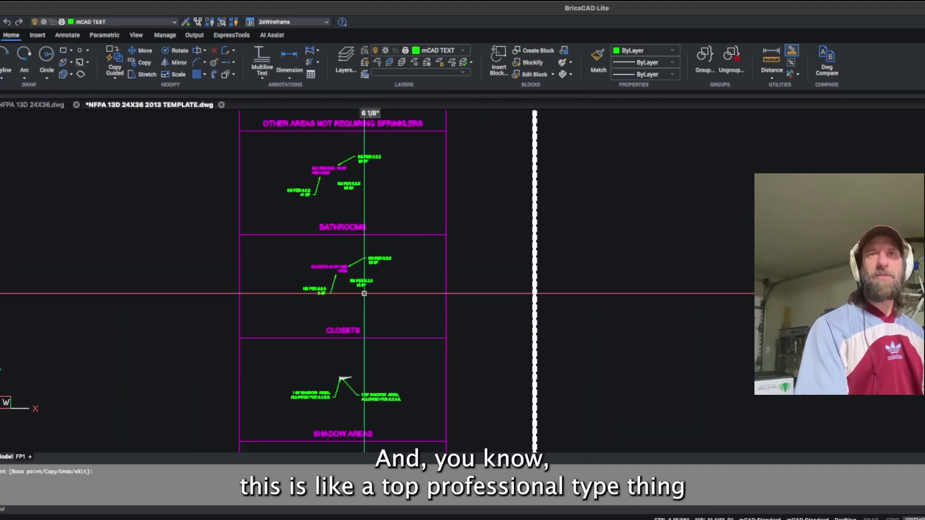
{"action": "scroll", "coordinate": [366, 296], "scroll_direction": "down", "scroll_amount": 4}
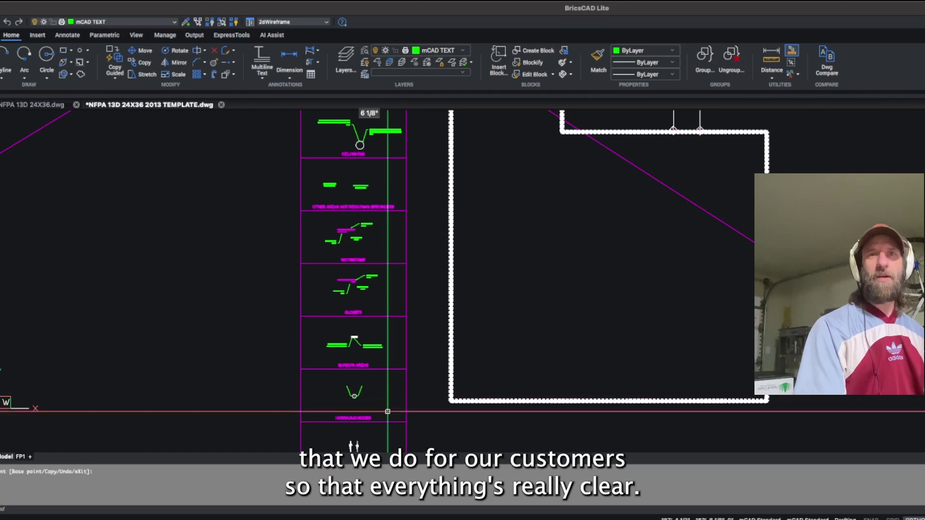
{"action": "scroll", "coordinate": [386, 448], "scroll_direction": "down", "scroll_amount": 8}
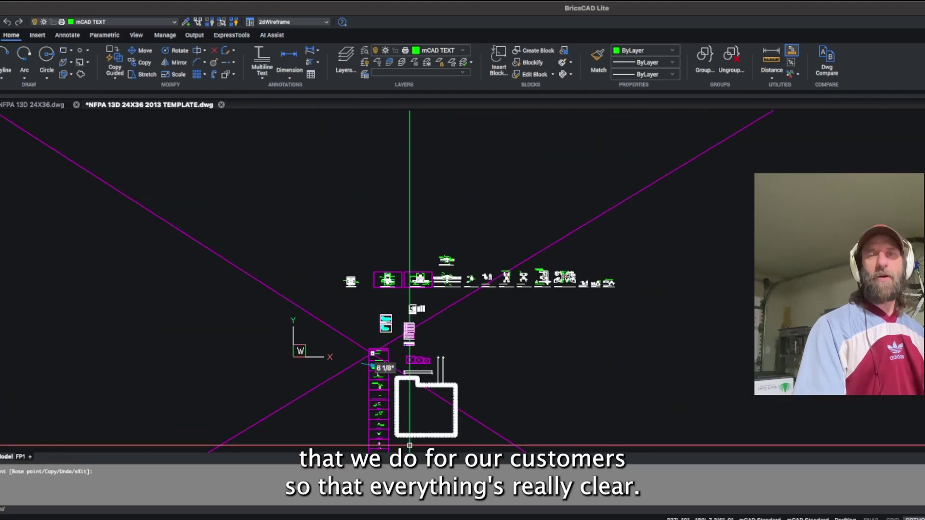
{"action": "scroll", "coordinate": [385, 449], "scroll_direction": "up", "scroll_amount": 5}
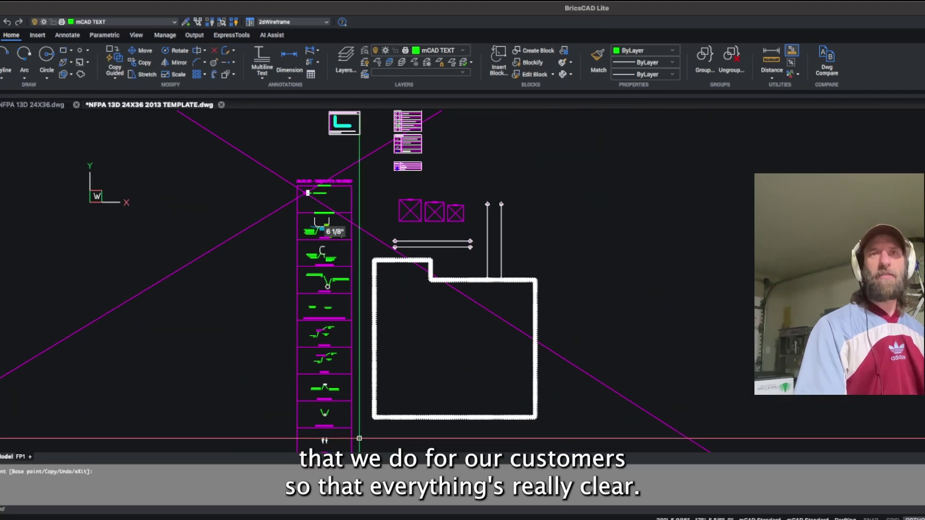
{"action": "scroll", "coordinate": [359, 439], "scroll_direction": "up", "scroll_amount": 3}
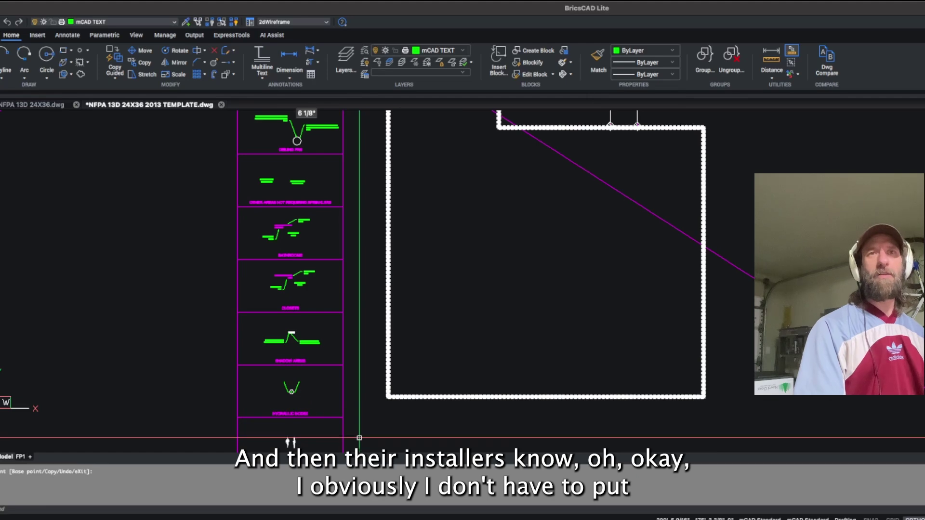
{"action": "scroll", "coordinate": [359, 438], "scroll_direction": "up", "scroll_amount": 4}
{"action": "scroll", "coordinate": [358, 438], "scroll_direction": "down", "scroll_amount": 7}
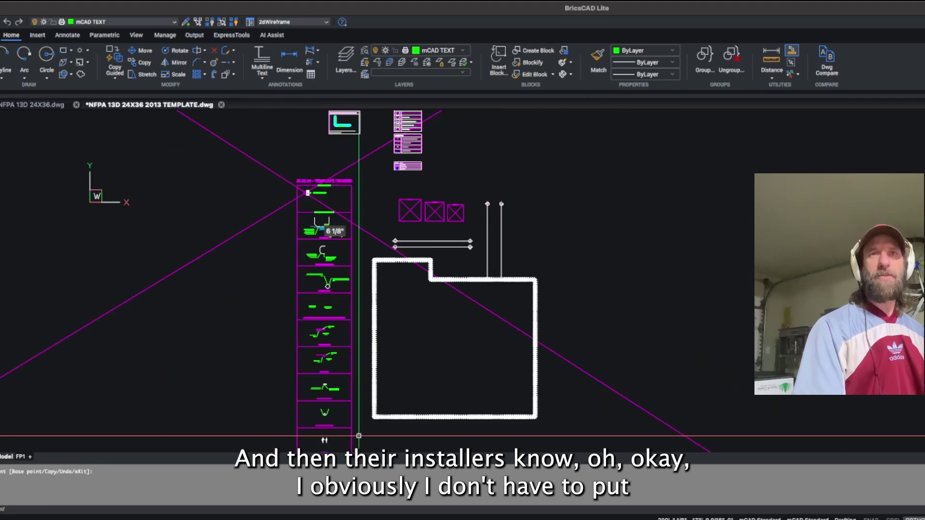
{"action": "scroll", "coordinate": [359, 436], "scroll_direction": "down", "scroll_amount": 5}
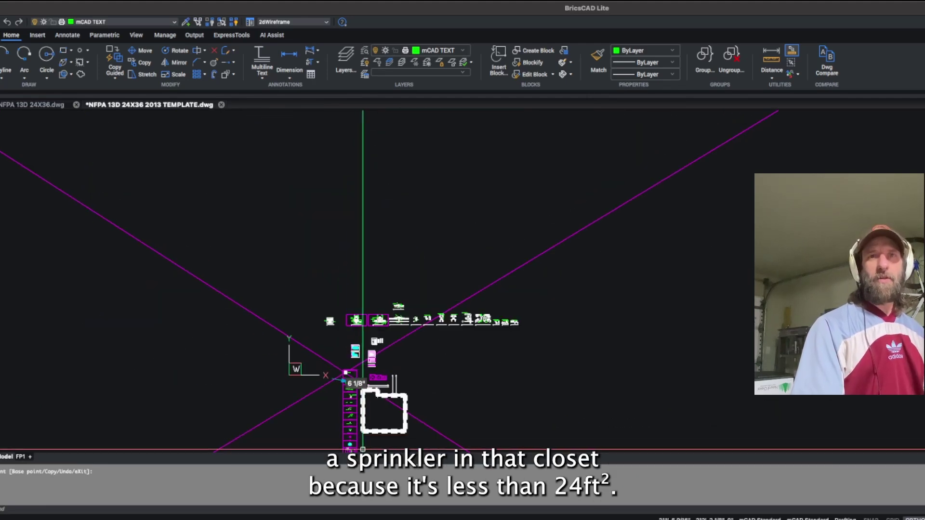
{"action": "scroll", "coordinate": [361, 446], "scroll_direction": "up", "scroll_amount": 4}
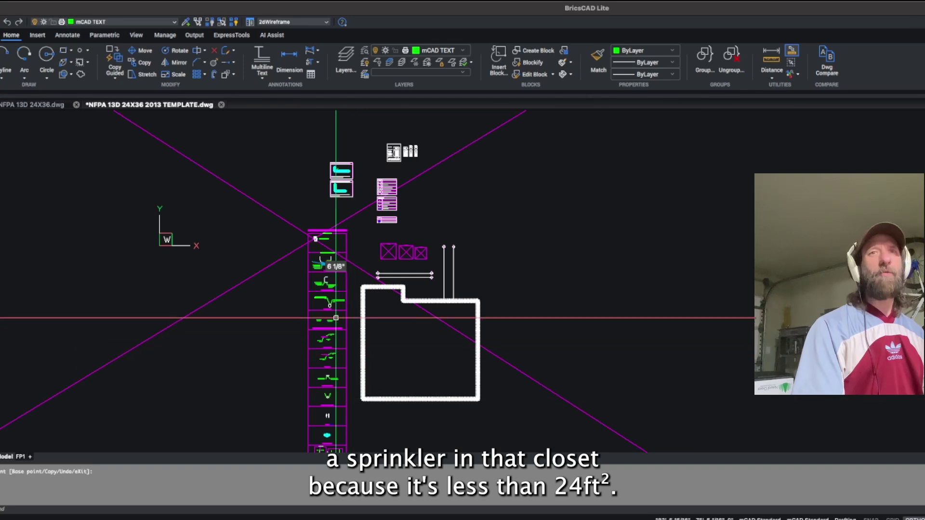
Read the notes for other areas not requiring sprinklers and for bathrooms of 55 SF and less.
{"action": "scroll", "coordinate": [335, 316], "scroll_direction": "up", "scroll_amount": 3}
{"action": "scroll", "coordinate": [322, 333], "scroll_direction": "up", "scroll_amount": 4}
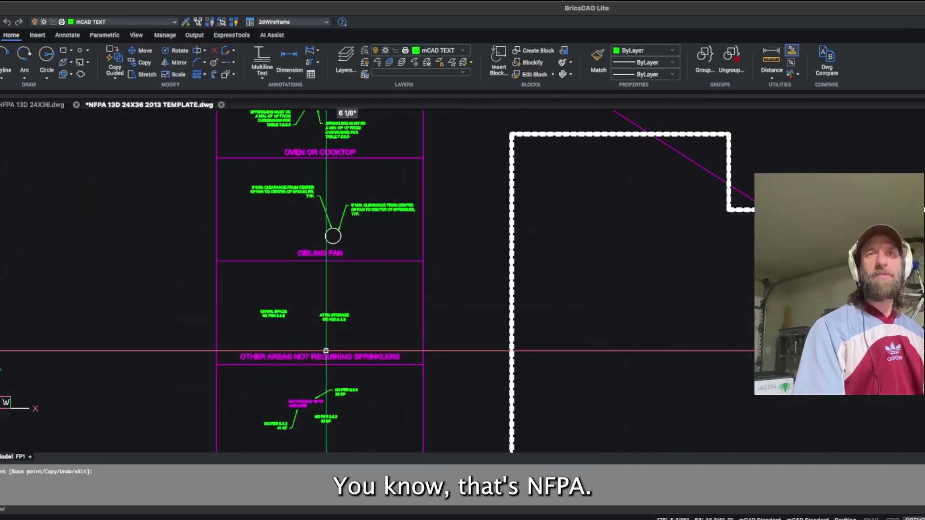
{"action": "scroll", "coordinate": [314, 412], "scroll_direction": "up", "scroll_amount": 4}
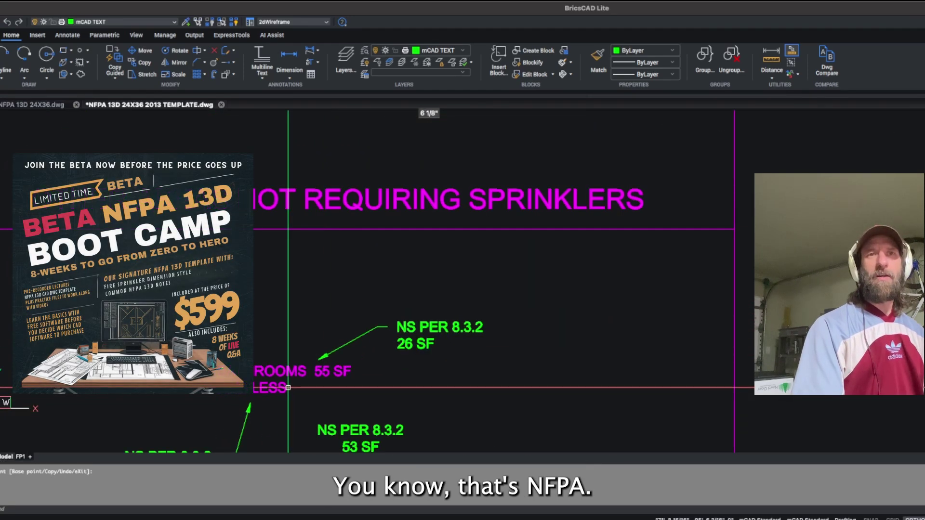
{"action": "scroll", "coordinate": [429, 368], "scroll_direction": "down", "scroll_amount": 8}
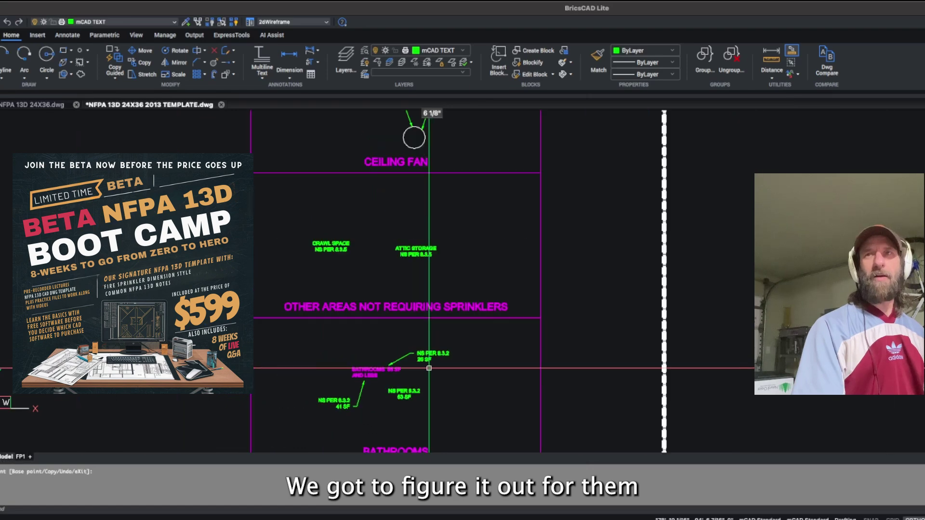
{"action": "scroll", "coordinate": [429, 369], "scroll_direction": "down", "scroll_amount": 3}
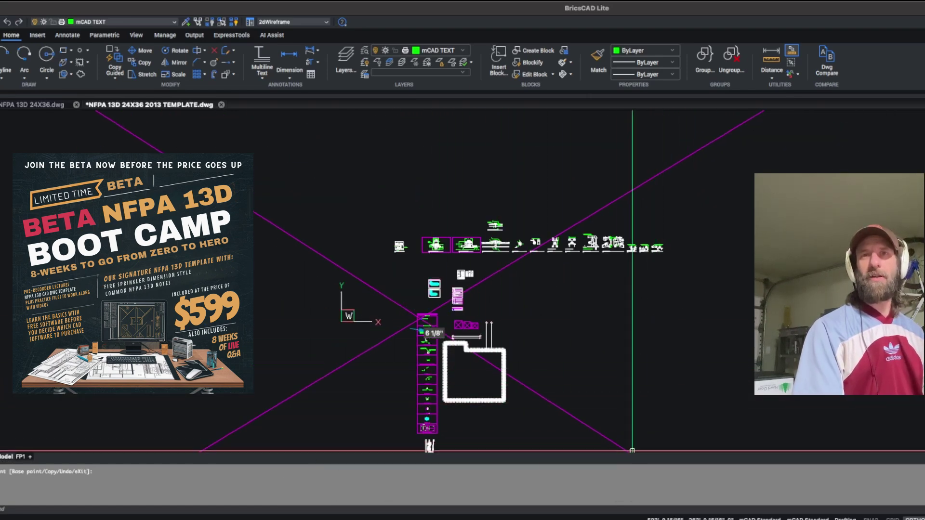
Clear the current selection and select the whole 3D riser drawing below the vaulted ceiling labels.
{"action": "scroll", "coordinate": [483, 439], "scroll_direction": "down", "scroll_amount": 4}
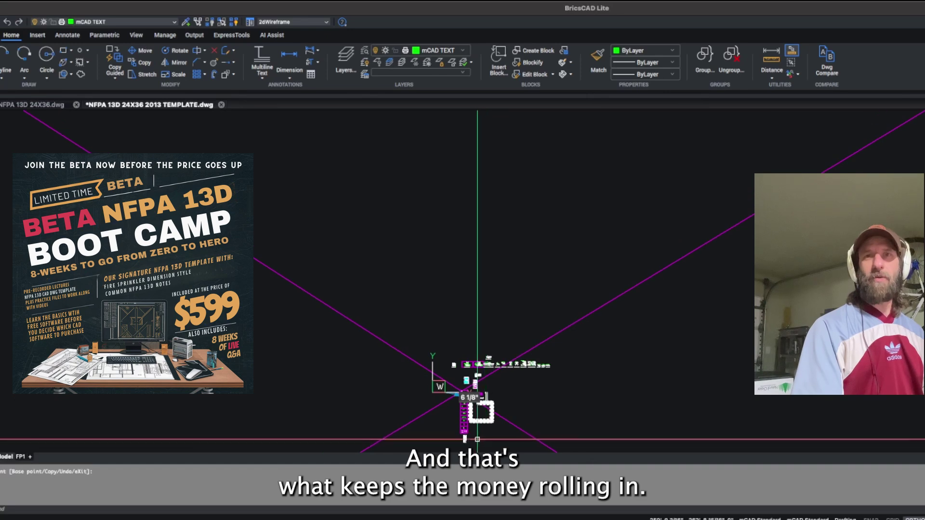
{"action": "scroll", "coordinate": [474, 446], "scroll_direction": "up", "scroll_amount": 6}
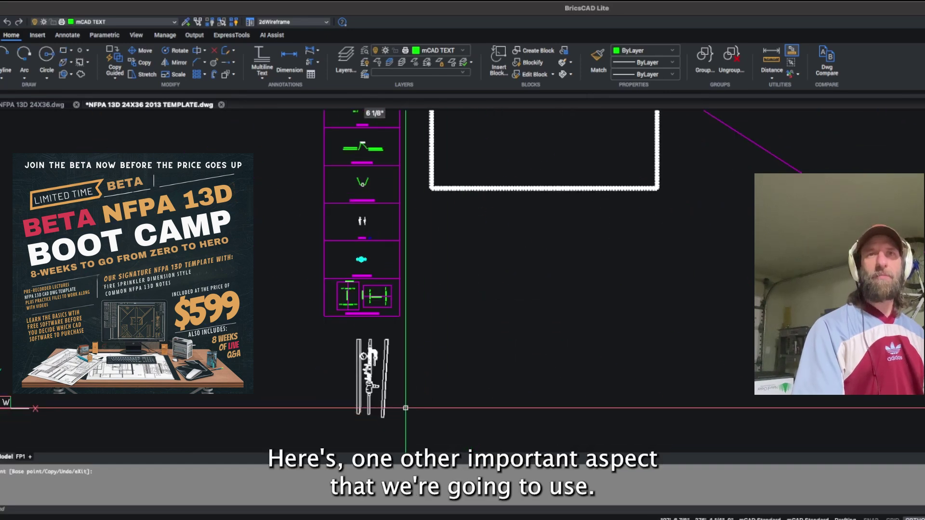
{"action": "scroll", "coordinate": [405, 408], "scroll_direction": "up", "scroll_amount": 3}
{"action": "key", "text": "Escape"}
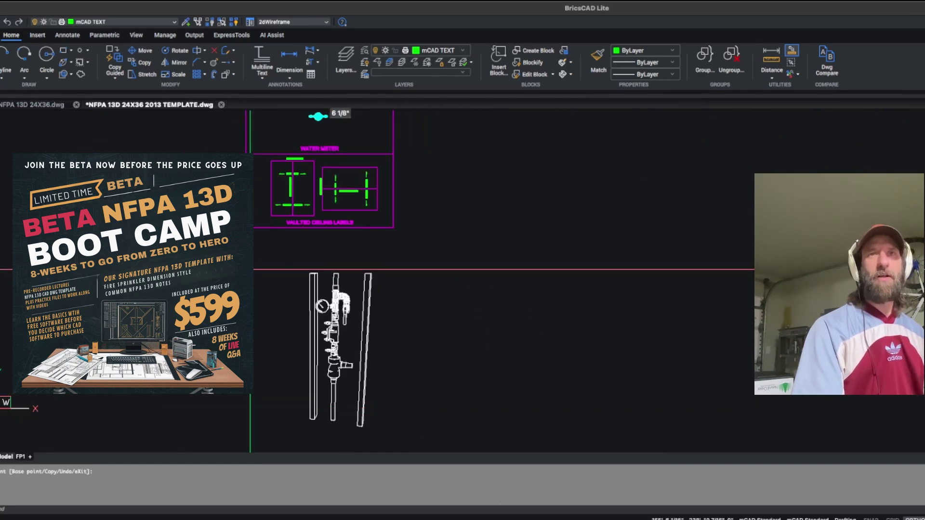
{"action": "mouse_move", "coordinate": [259, 258]}
{"action": "left_mouse_down"}
{"action": "mouse_move", "coordinate": [401, 395]}
{"action": "mouse_move", "coordinate": [425, 431]}
{"action": "left_mouse_up"}
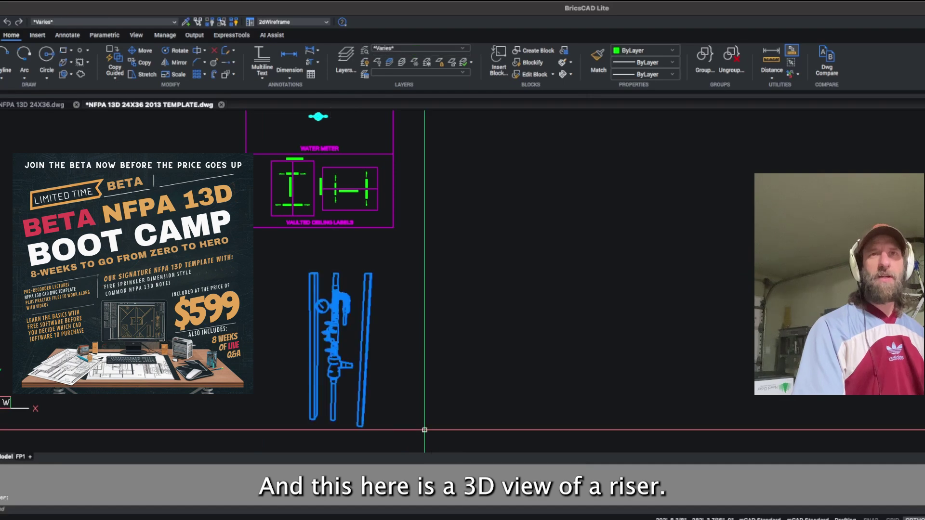
Inspect the selected 3D riser's gauge, valves and fire department connection up close and in relation to the notes column.
{"action": "scroll", "coordinate": [368, 360], "scroll_direction": "up", "scroll_amount": 3}
{"action": "scroll", "coordinate": [260, 356], "scroll_direction": "down", "scroll_amount": 3}
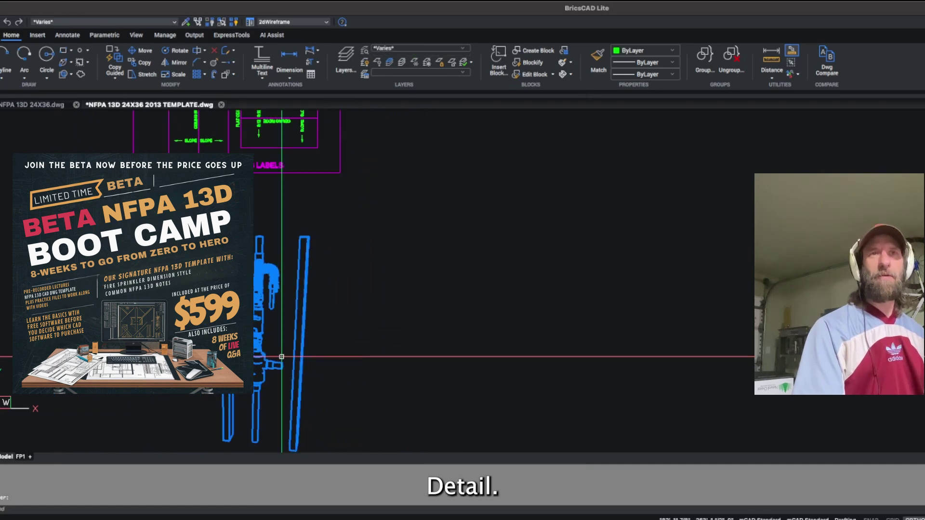
{"action": "scroll", "coordinate": [257, 346], "scroll_direction": "up", "scroll_amount": 5}
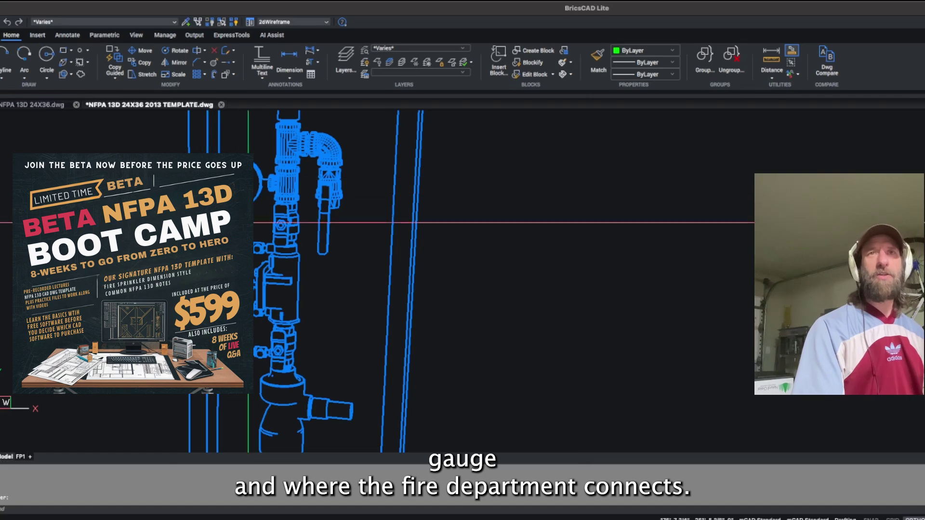
{"action": "scroll", "coordinate": [297, 243], "scroll_direction": "down", "scroll_amount": 5}
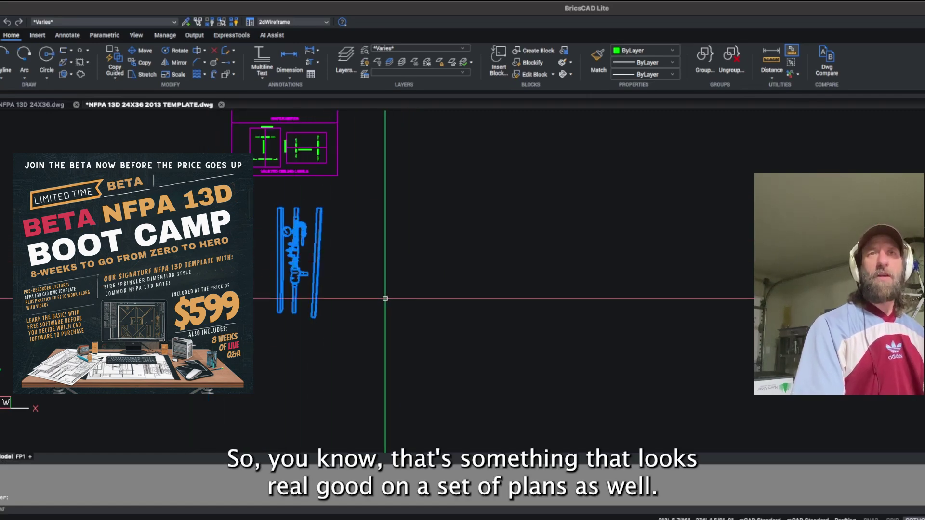
{"action": "scroll", "coordinate": [385, 299], "scroll_direction": "down", "scroll_amount": 5}
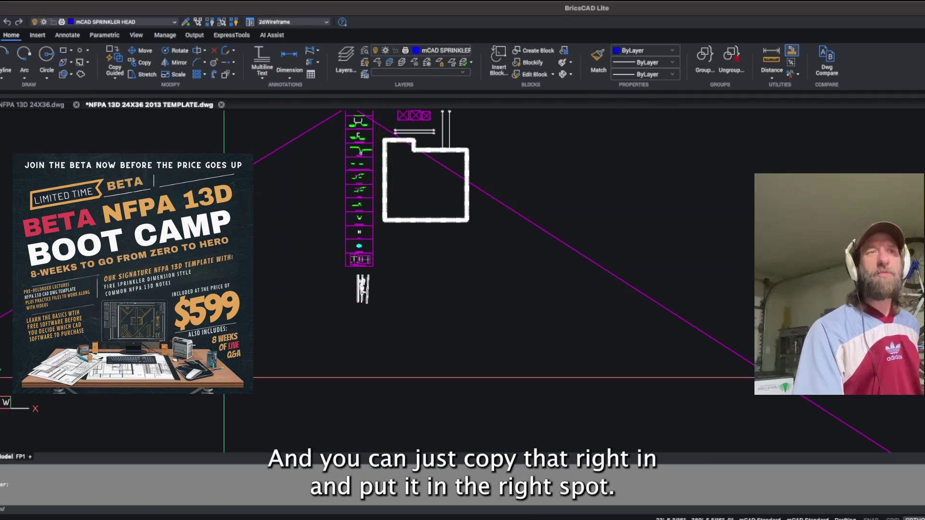
Open the FP1 sheet layout and examine the title block with its contractor and residence fields.
{"action": "left_click", "coordinate": [20, 458]}
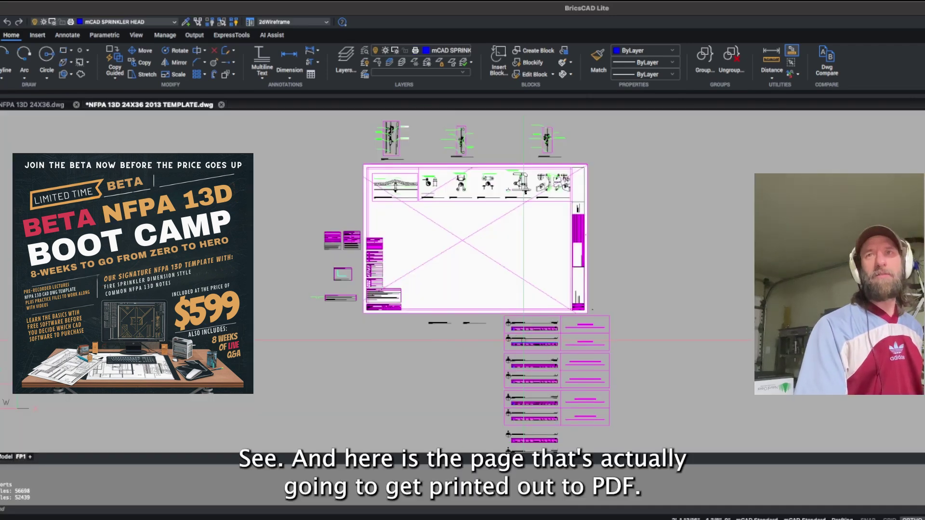
{"action": "scroll", "coordinate": [607, 209], "scroll_direction": "up", "scroll_amount": 3}
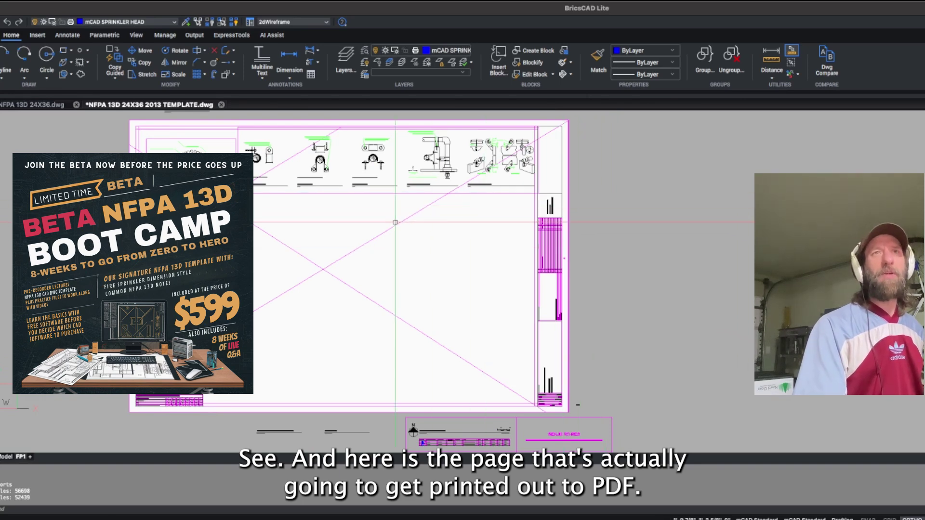
{"action": "mouse_move", "coordinate": [393, 190]}
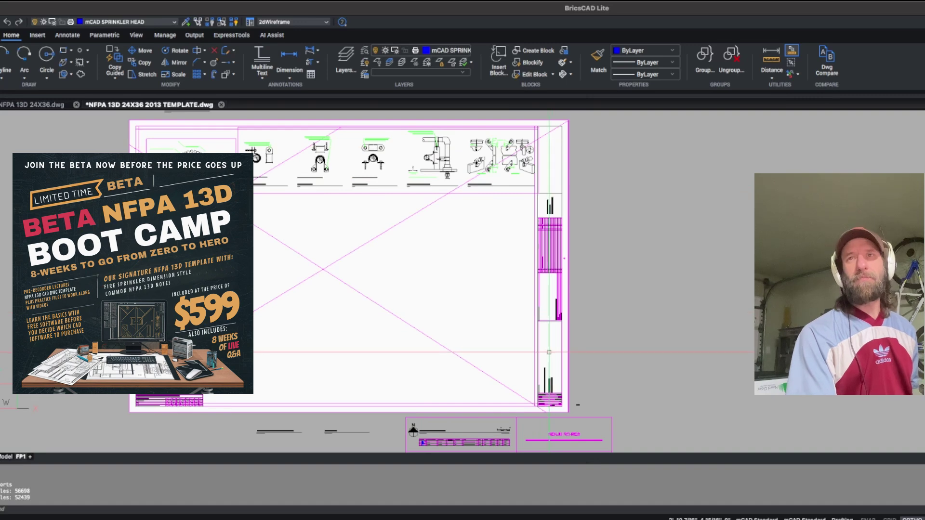
{"action": "scroll", "coordinate": [548, 352], "scroll_direction": "up", "scroll_amount": 4}
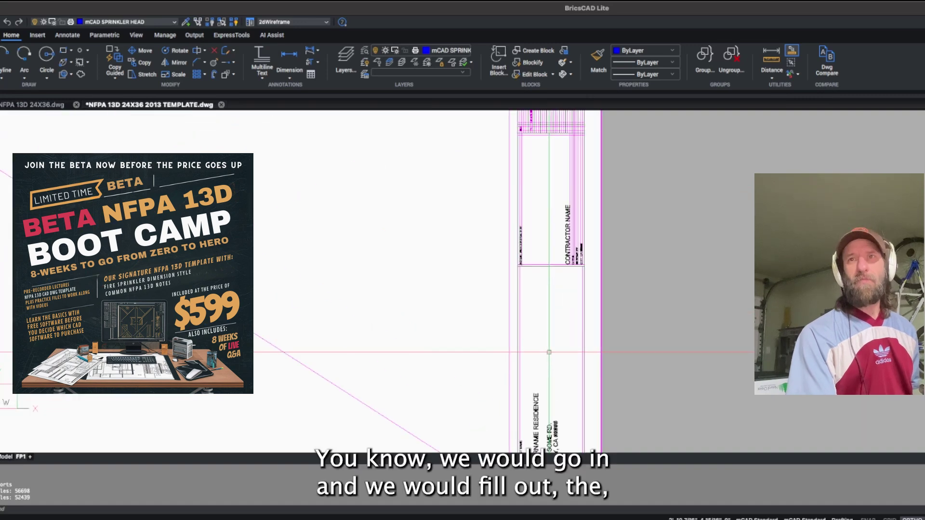
Check the residence name, address and contractor name fields in the FP1 title block.
{"action": "left_click", "coordinate": [541, 423]}
{"action": "key", "text": "Escape"}
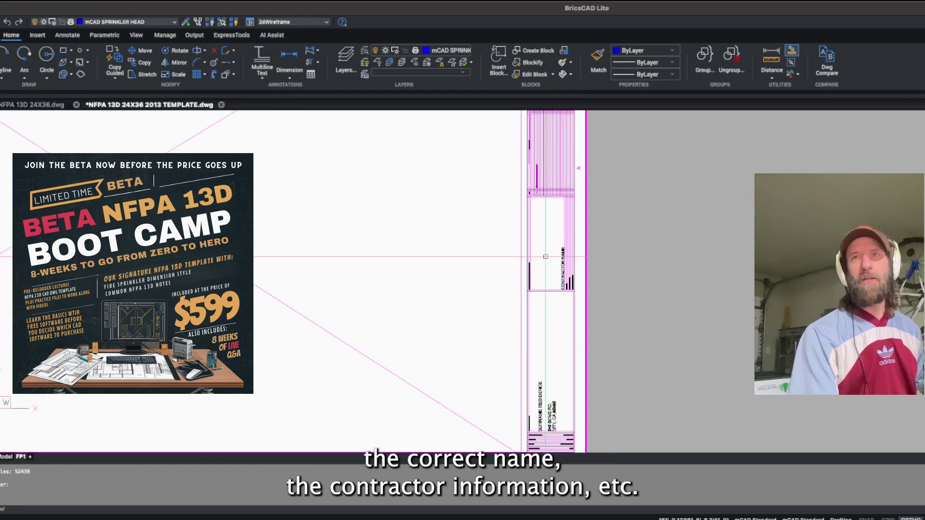
{"action": "scroll", "coordinate": [528, 223], "scroll_direction": "down", "scroll_amount": 4}
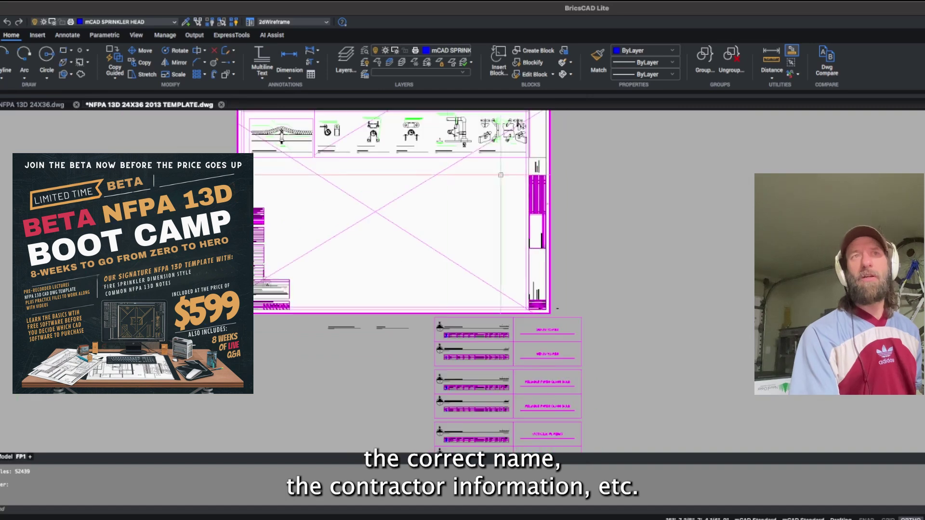
Review the FP1 sheet's column of tables, including riser demand, abbreviations, node and symbol legends, general notes and maximum hanger distances.
{"action": "scroll", "coordinate": [248, 232], "scroll_direction": "up", "scroll_amount": 5}
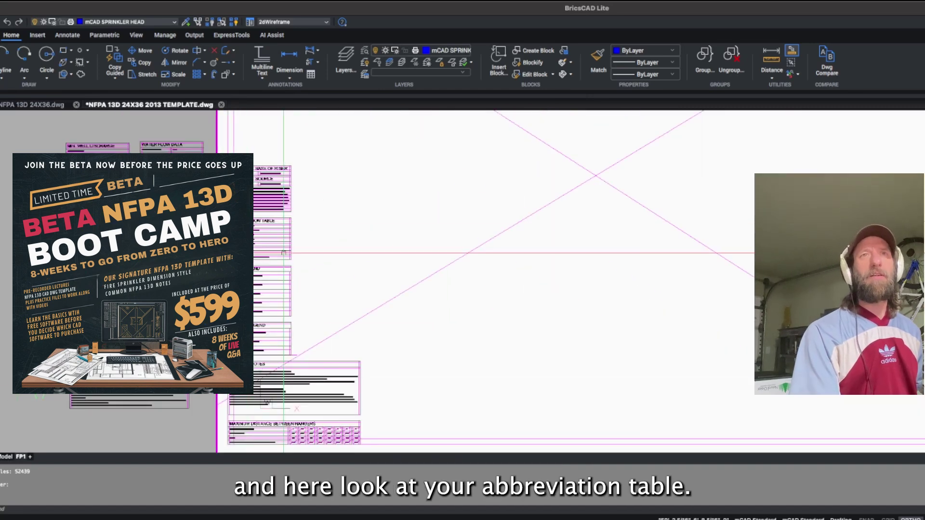
{"action": "scroll", "coordinate": [265, 241], "scroll_direction": "up", "scroll_amount": 2}
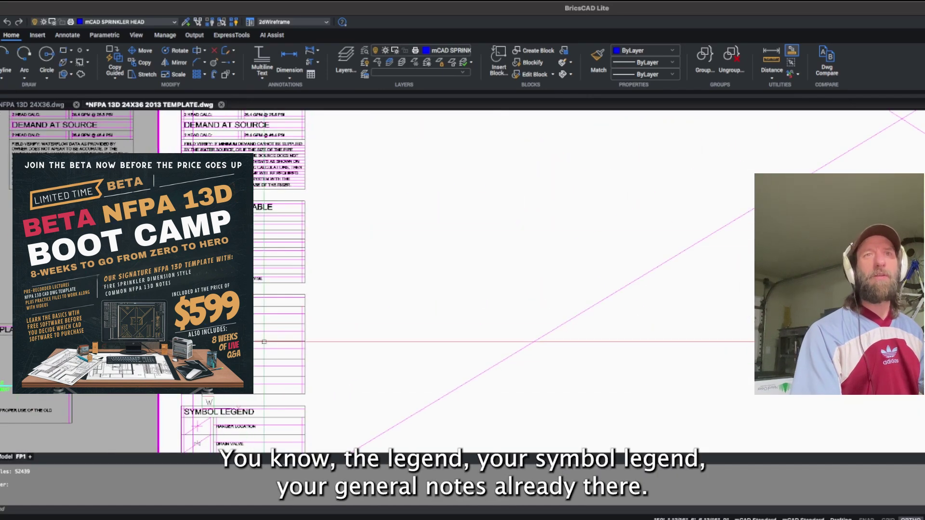
{"action": "scroll", "coordinate": [237, 345], "scroll_direction": "down", "scroll_amount": 4}
{"action": "scroll", "coordinate": [278, 422], "scroll_direction": "down", "scroll_amount": 5}
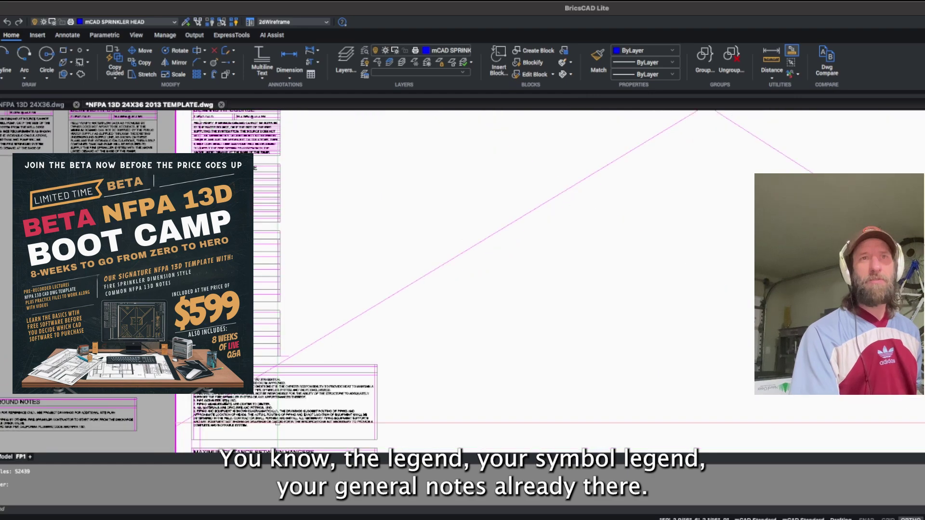
{"action": "scroll", "coordinate": [290, 431], "scroll_direction": "up", "scroll_amount": 6}
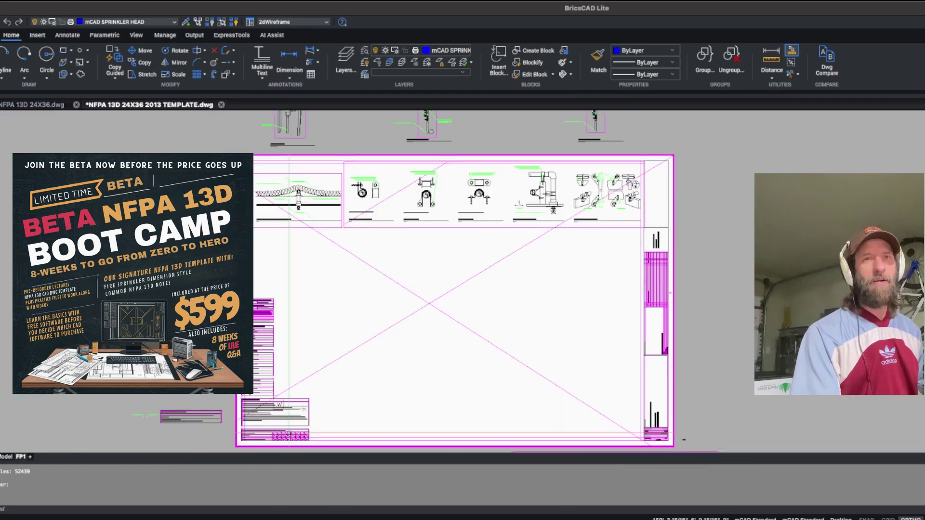
{"action": "scroll", "coordinate": [260, 434], "scroll_direction": "up", "scroll_amount": 2}
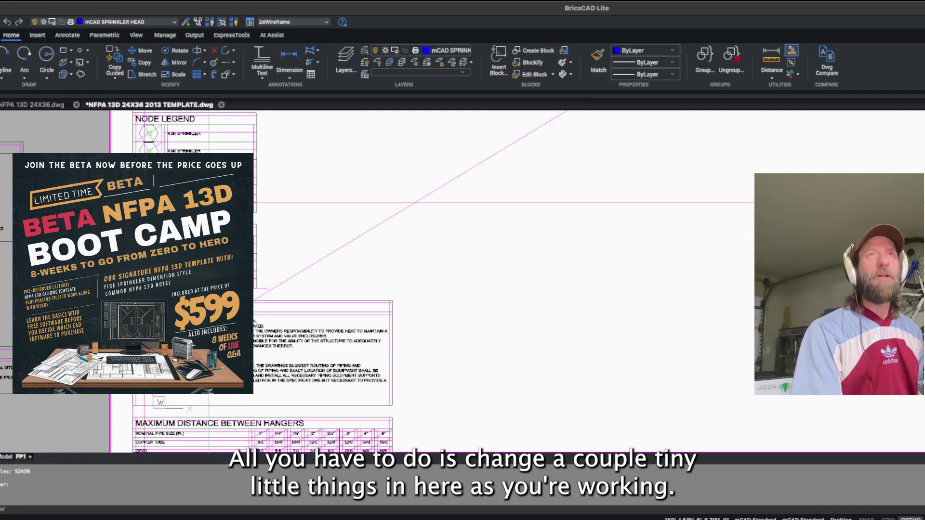
{"action": "scroll", "coordinate": [324, 215], "scroll_direction": "up", "scroll_amount": 2}
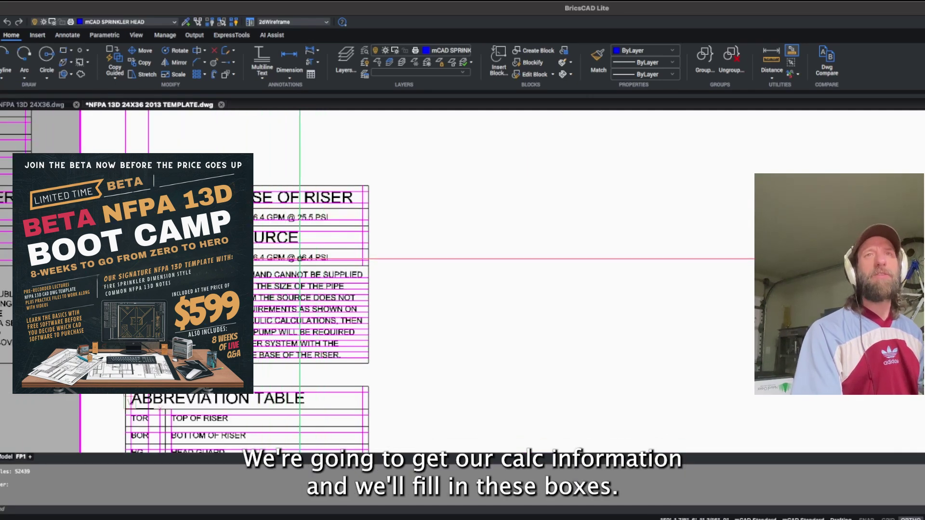
{"action": "scroll", "coordinate": [633, 443], "scroll_direction": "down", "scroll_amount": 5}
{"action": "scroll", "coordinate": [633, 444], "scroll_direction": "up", "scroll_amount": 3}
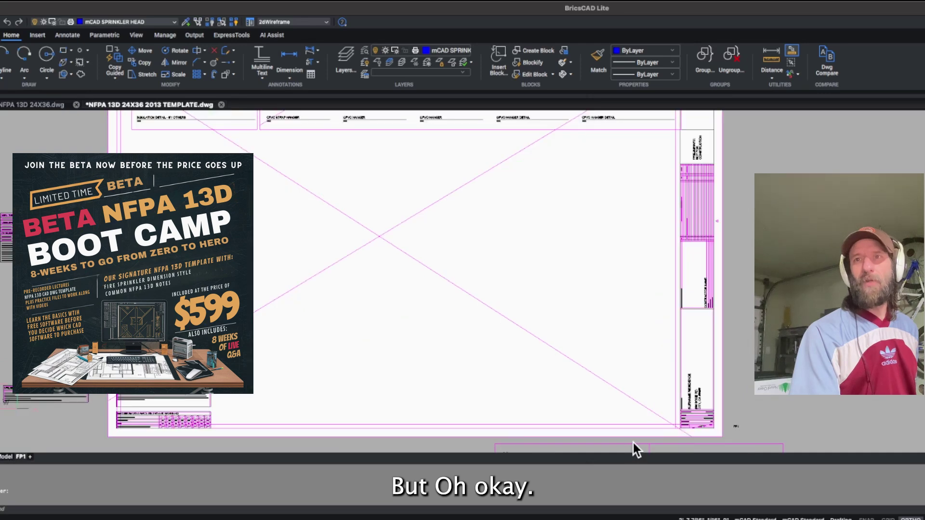
Examine the fire sprinkler layout titles and sprinkler legends stored below the FP1 sheet border.
{"action": "scroll", "coordinate": [633, 443], "scroll_direction": "down", "scroll_amount": 5}
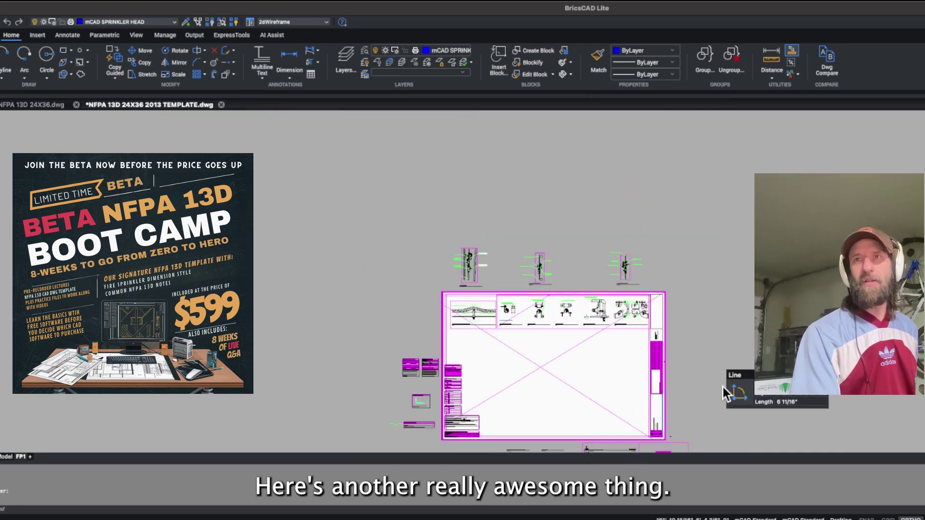
{"action": "scroll", "coordinate": [723, 386], "scroll_direction": "down", "scroll_amount": 3}
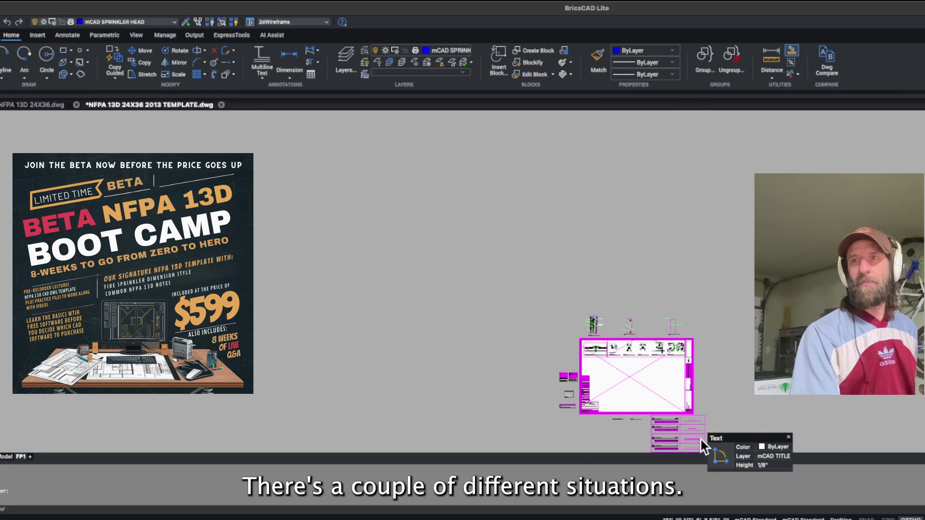
{"action": "scroll", "coordinate": [701, 441], "scroll_direction": "up", "scroll_amount": 4}
{"action": "scroll", "coordinate": [666, 429], "scroll_direction": "up", "scroll_amount": 5}
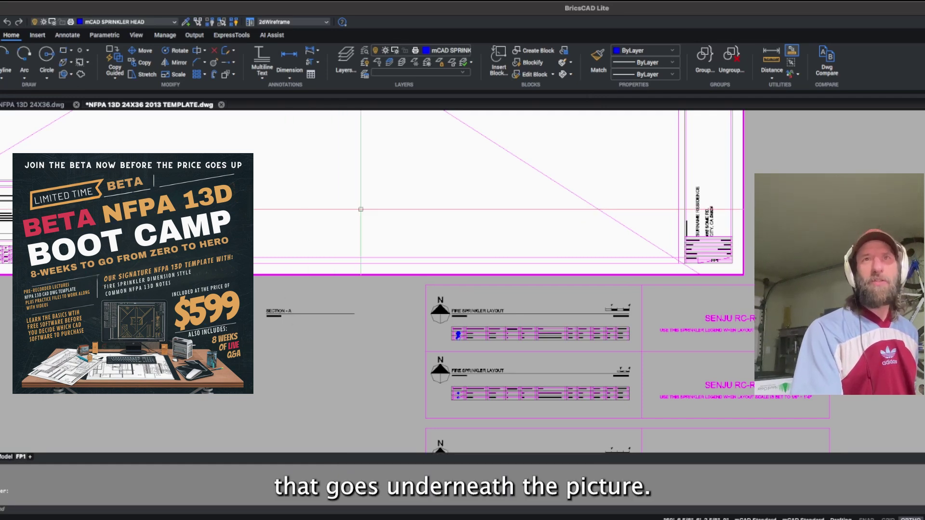
{"action": "scroll", "coordinate": [499, 348], "scroll_direction": "down", "scroll_amount": 6}
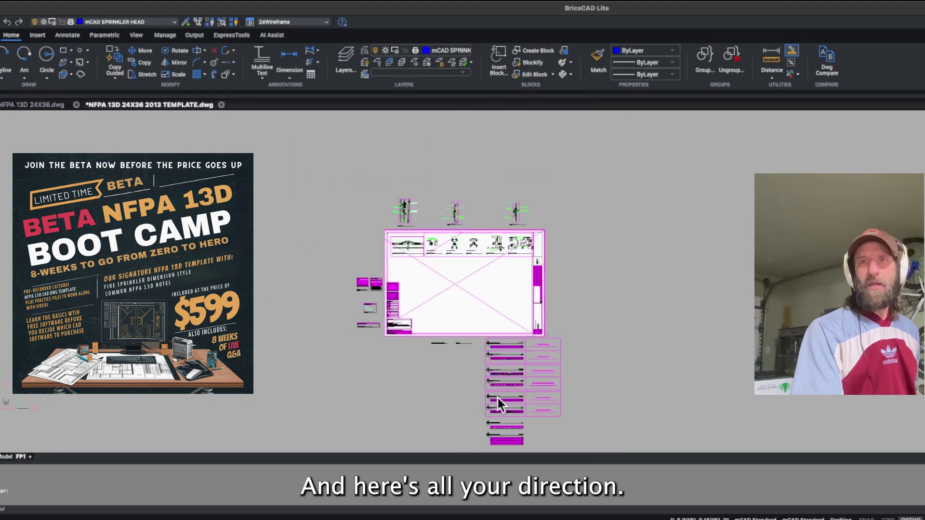
Read the Reliable and Senju sprinkler legend tables with their model, quantity, K-factor, type, size and orifice columns.
{"action": "scroll", "coordinate": [498, 398], "scroll_direction": "up", "scroll_amount": 3}
{"action": "scroll", "coordinate": [506, 392], "scroll_direction": "up", "scroll_amount": 3}
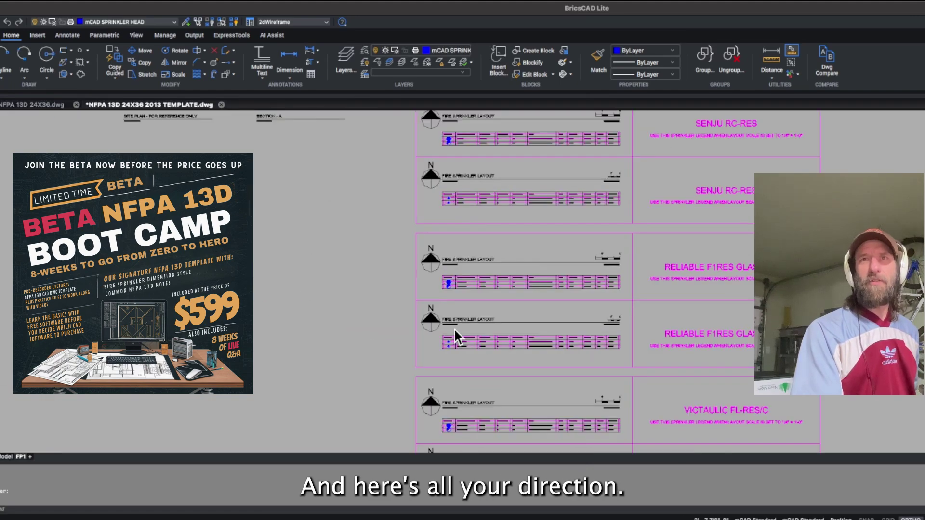
{"action": "scroll", "coordinate": [454, 333], "scroll_direction": "up", "scroll_amount": 3}
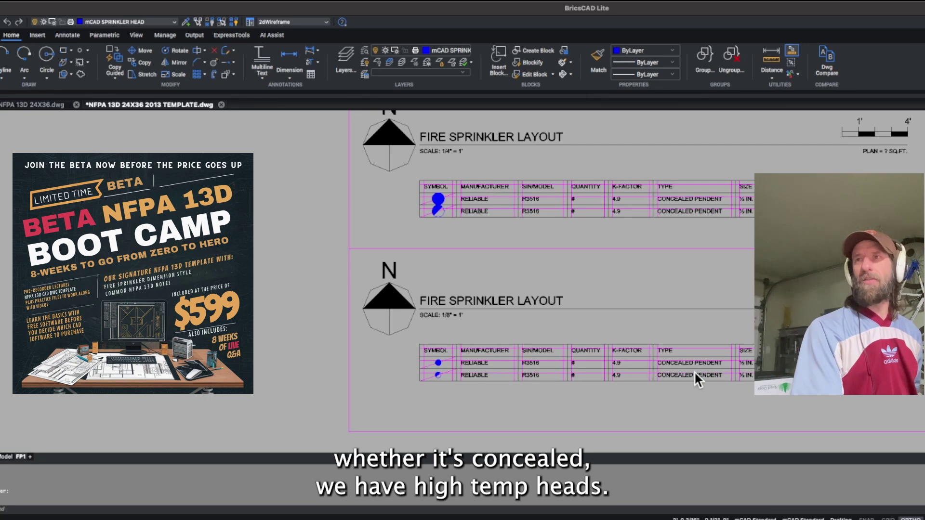
{"action": "scroll", "coordinate": [501, 381], "scroll_direction": "down", "scroll_amount": 5}
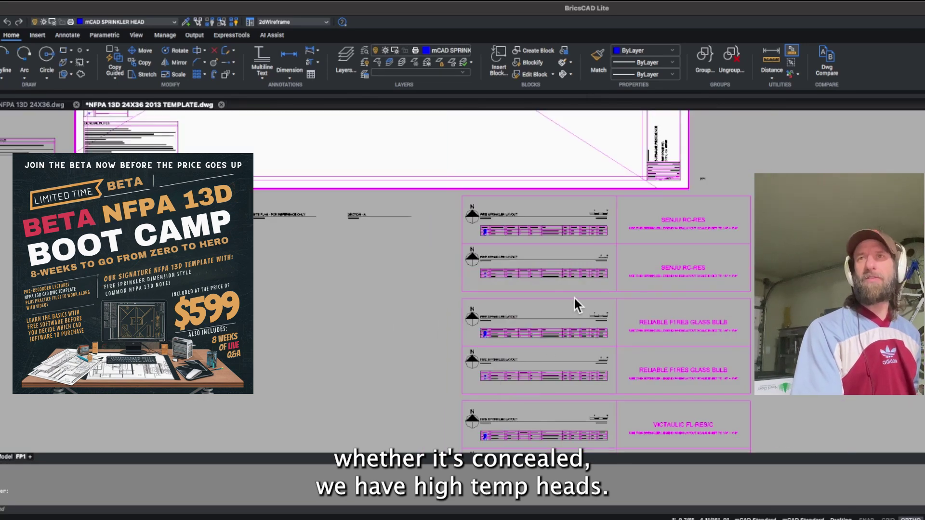
{"action": "scroll", "coordinate": [562, 282], "scroll_direction": "up", "scroll_amount": 4}
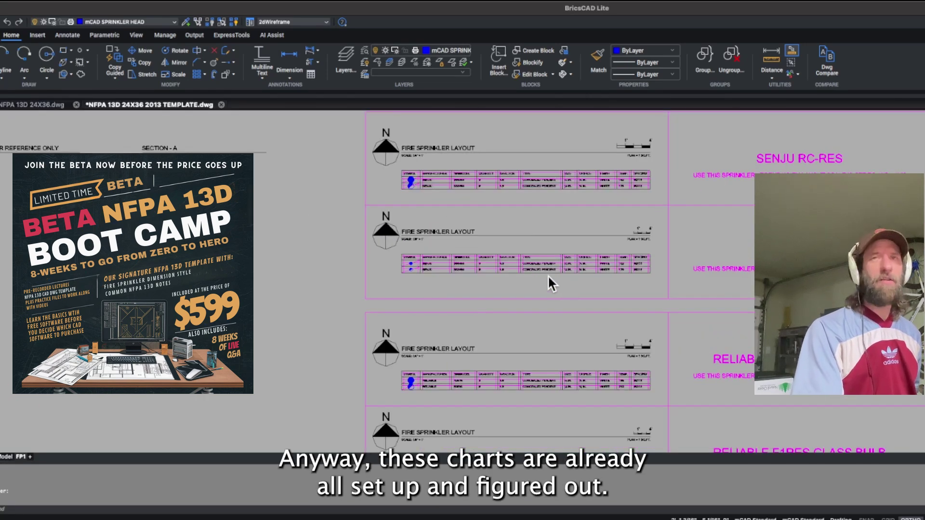
{"action": "scroll", "coordinate": [548, 277], "scroll_direction": "up", "scroll_amount": 5}
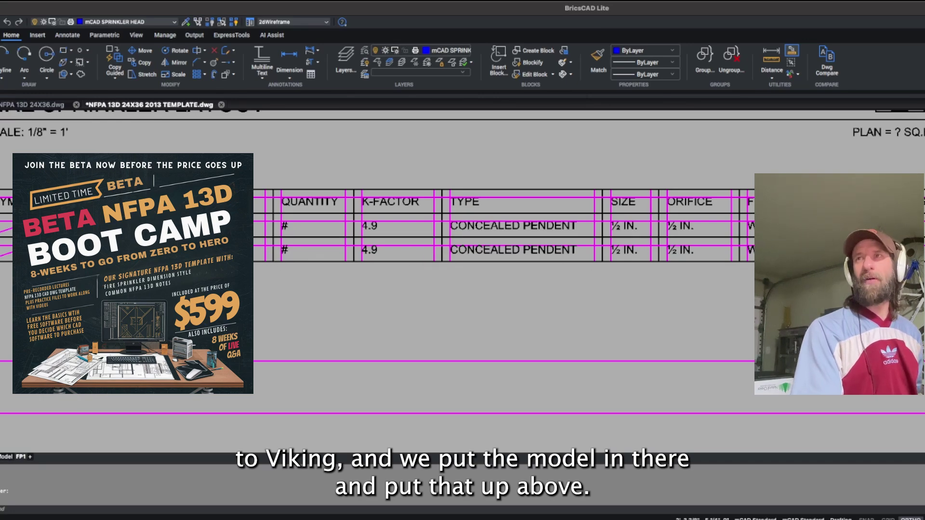
View the whole FP1 sheet together with the spare details, tables and legends placed around it.
{"action": "scroll", "coordinate": [608, 304], "scroll_direction": "down", "scroll_amount": 6}
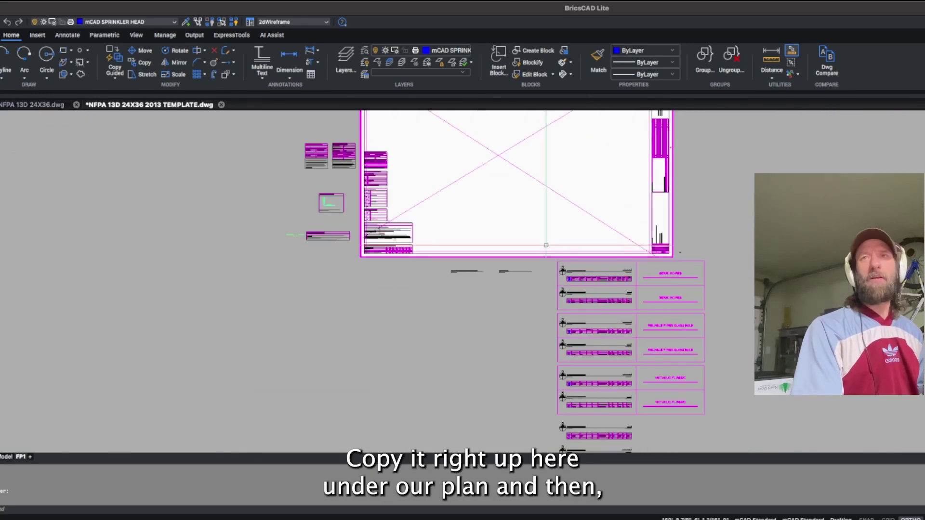
{"action": "scroll", "coordinate": [449, 268], "scroll_direction": "down", "scroll_amount": 5}
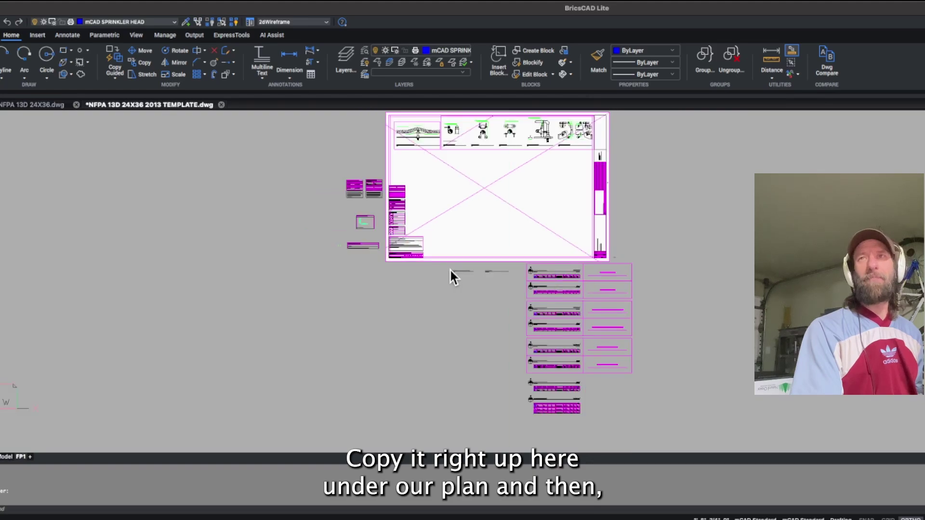
{"action": "scroll", "coordinate": [530, 267], "scroll_direction": "up", "scroll_amount": 2}
{"action": "scroll", "coordinate": [466, 223], "scroll_direction": "up", "scroll_amount": 3}
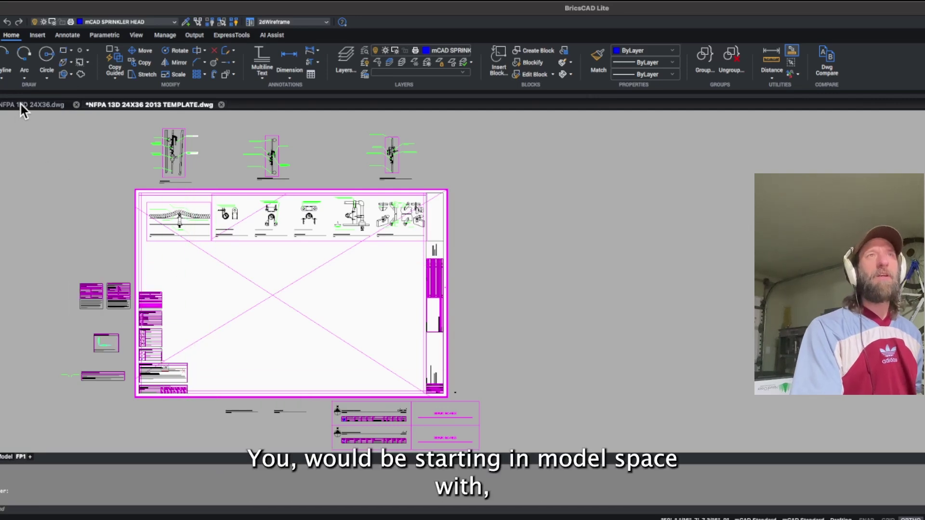
Switch to model space and examine the small direction arrow at the crossing of the long magenta lines.
{"action": "left_click", "coordinate": [5, 457]}
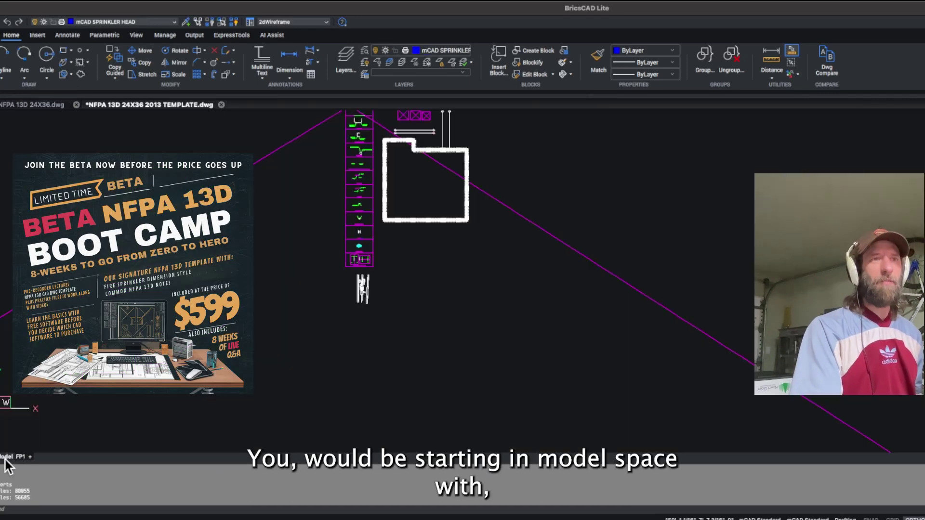
{"action": "scroll", "coordinate": [386, 311], "scroll_direction": "down", "scroll_amount": 5}
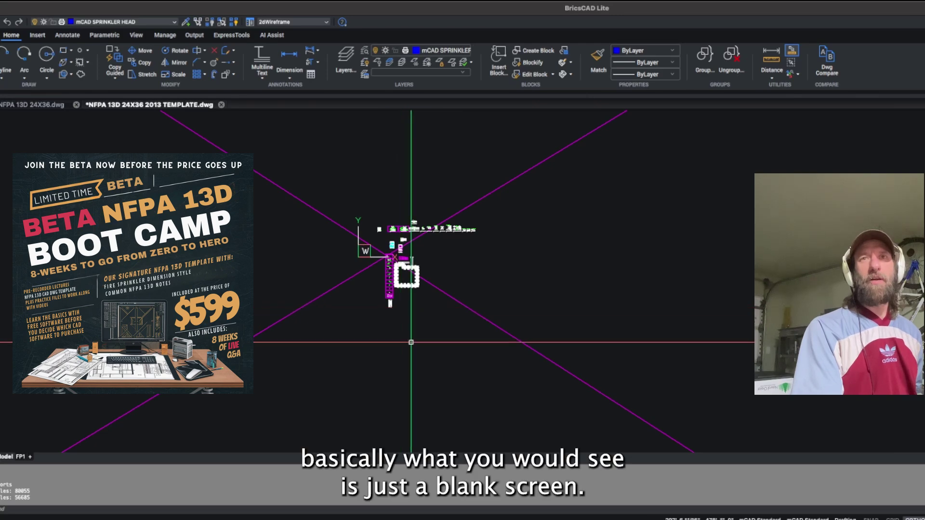
{"action": "scroll", "coordinate": [411, 342], "scroll_direction": "down", "scroll_amount": 5}
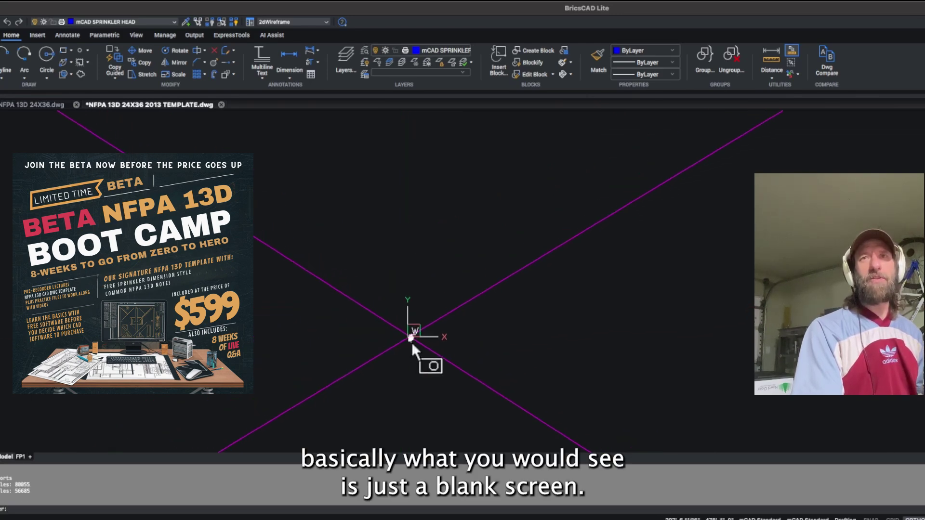
{"action": "left_click", "coordinate": [412, 342]}
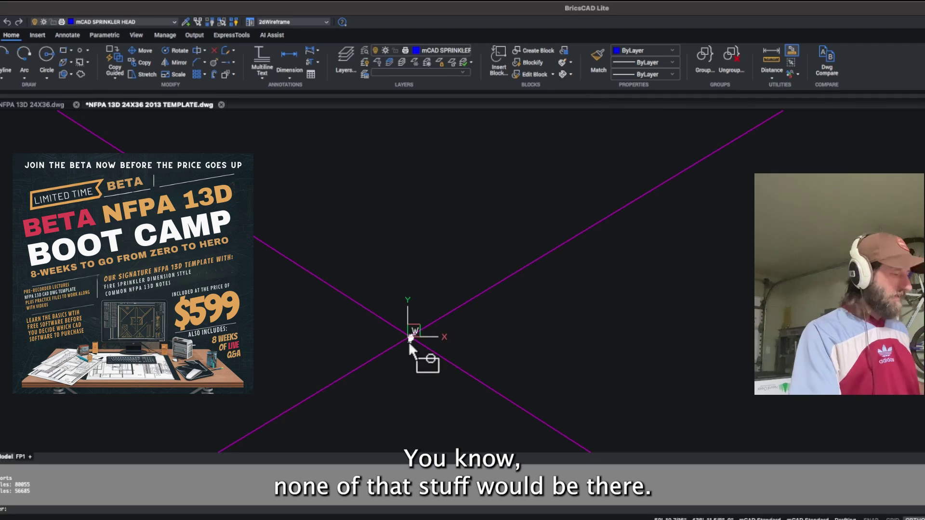
{"action": "left_click", "coordinate": [408, 342]}
{"action": "key", "text": "Escape"}
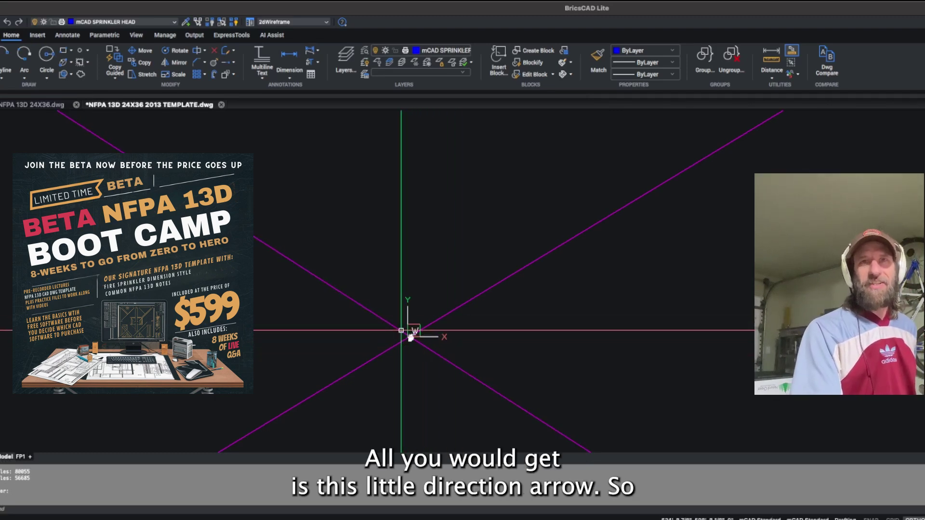
Look over the model-space template content, including the work-area outline, detail row and clearance notes for the oven or cooktop and ceiling fan.
{"action": "middle_click_drag", "start_coordinate": [410, 332], "coordinate": [387, 301]}
{"action": "scroll", "coordinate": [387, 302], "scroll_direction": "up", "scroll_amount": 8}
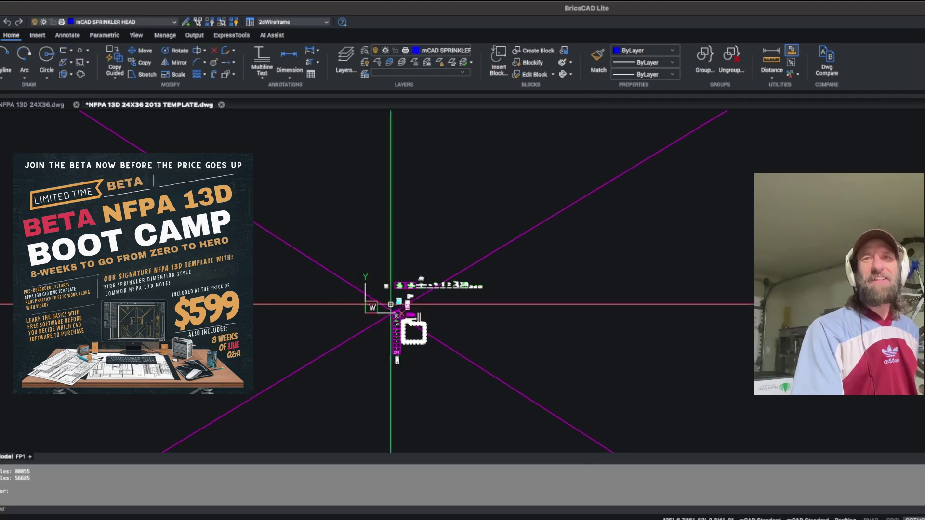
{"action": "scroll", "coordinate": [417, 302], "scroll_direction": "down", "scroll_amount": 10}
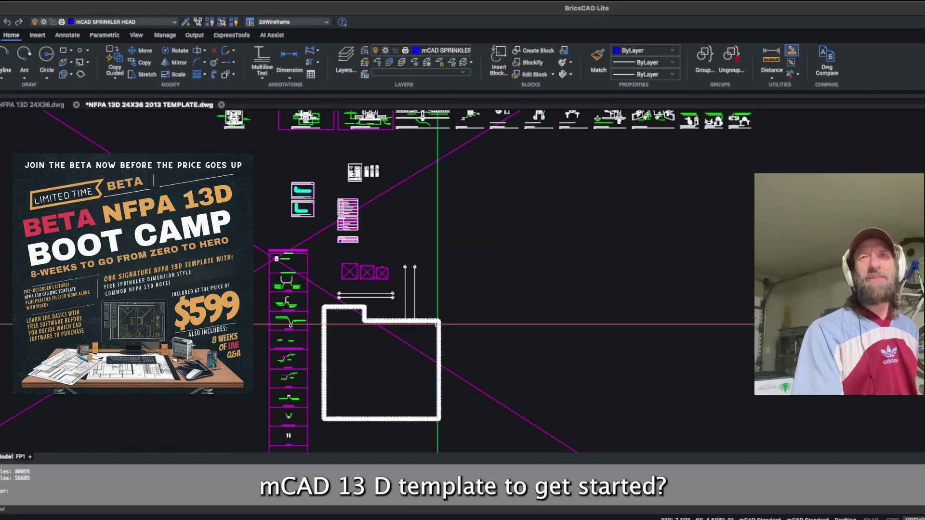
{"action": "scroll", "coordinate": [529, 343], "scroll_direction": "up", "scroll_amount": 10}
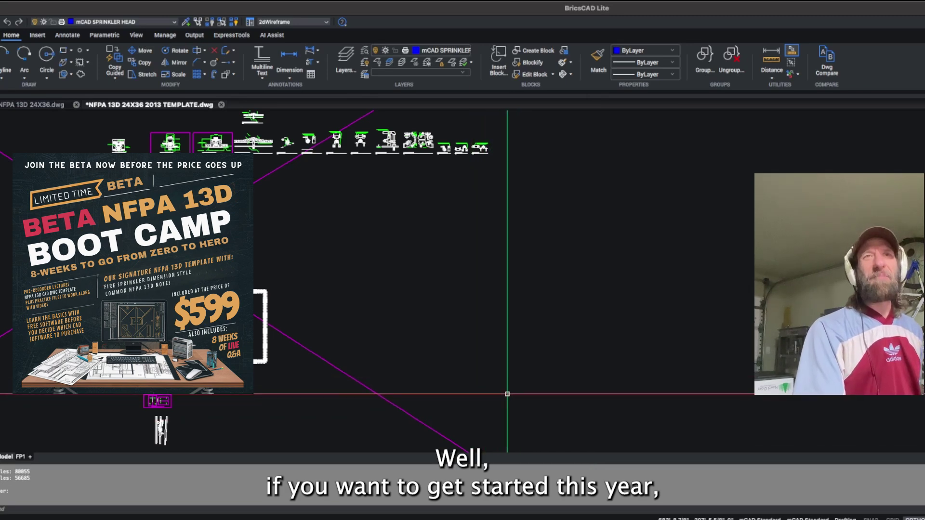
{"action": "scroll", "coordinate": [93, 277], "scroll_direction": "up", "scroll_amount": 5}
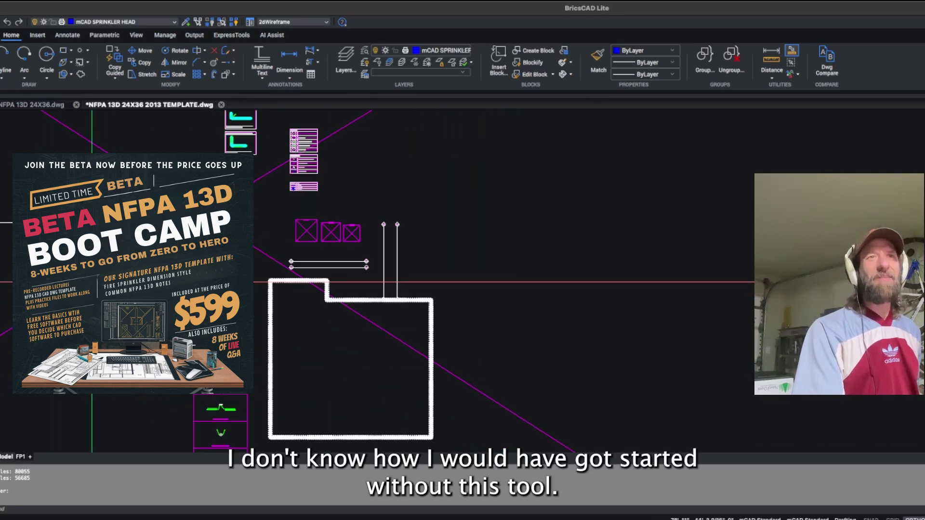
{"action": "scroll", "coordinate": [480, 300], "scroll_direction": "up", "scroll_amount": 5}
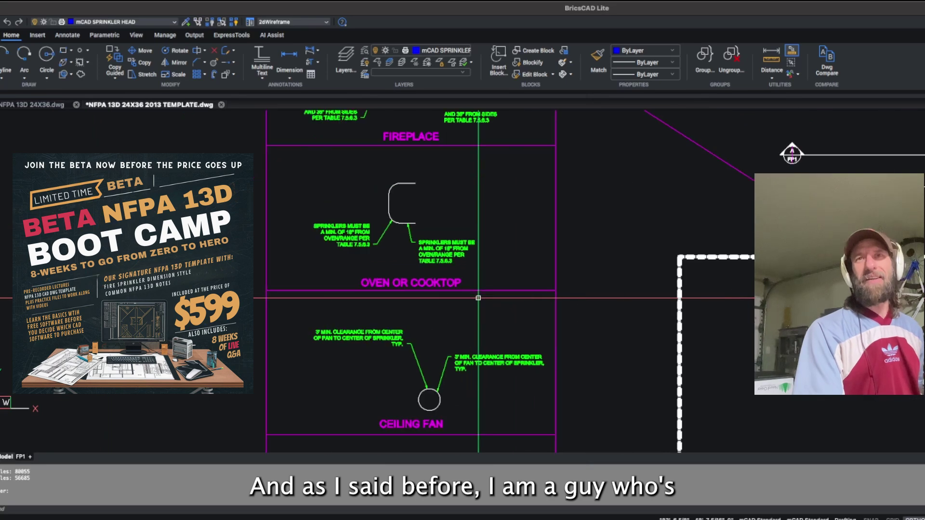
{"action": "scroll", "coordinate": [479, 326], "scroll_direction": "down", "scroll_amount": 5}
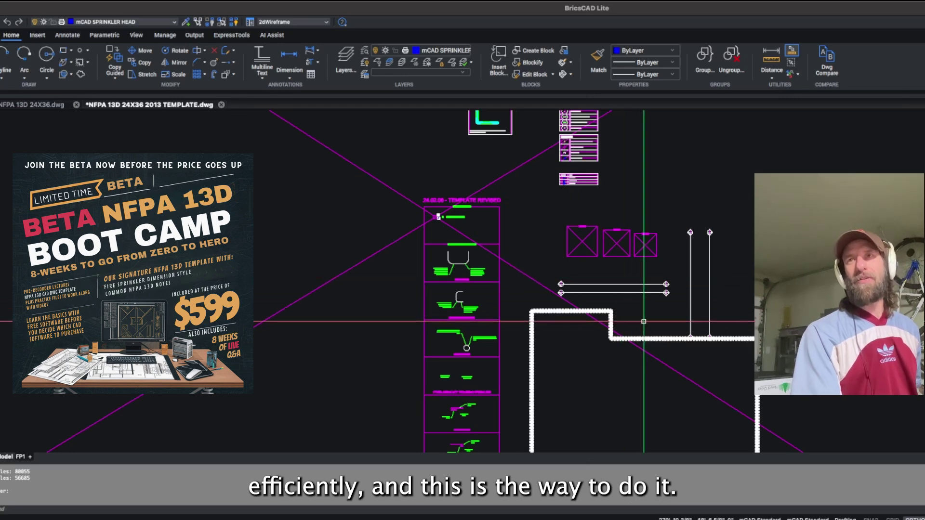
{"action": "scroll", "coordinate": [644, 328], "scroll_direction": "down", "scroll_amount": 3}
{"action": "scroll", "coordinate": [644, 328], "scroll_direction": "down", "scroll_amount": 2}
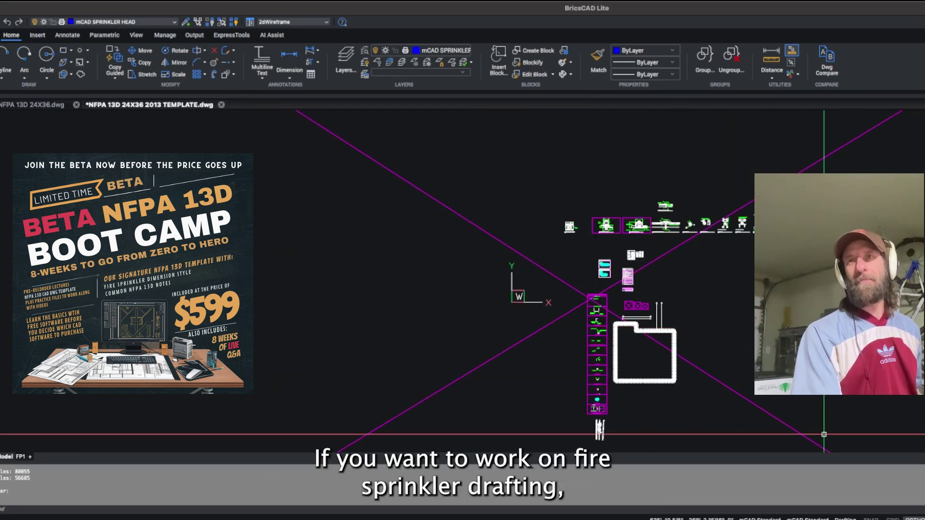